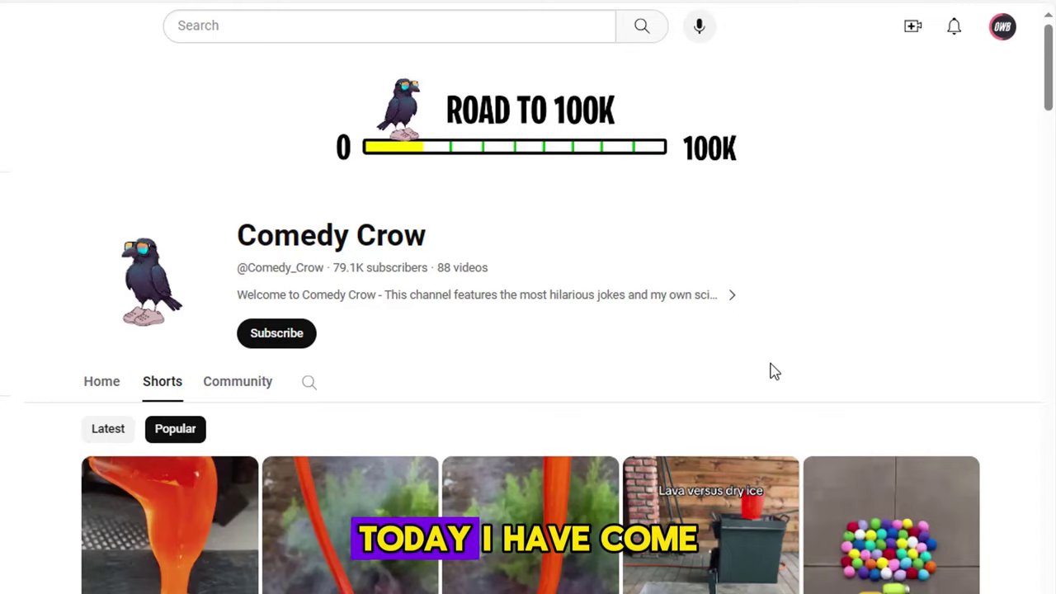
- Browse the most popular Shorts on the Comedy Crow channel and compare their titles and view counts
scroll(767, 367, "down", 4)
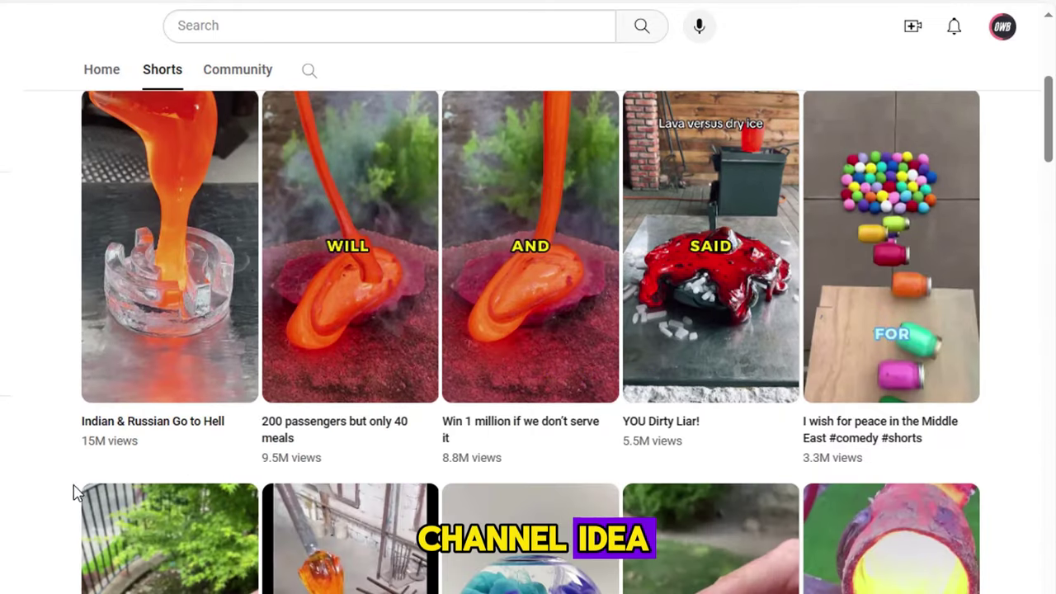
scroll(345, 463, "down", 6)
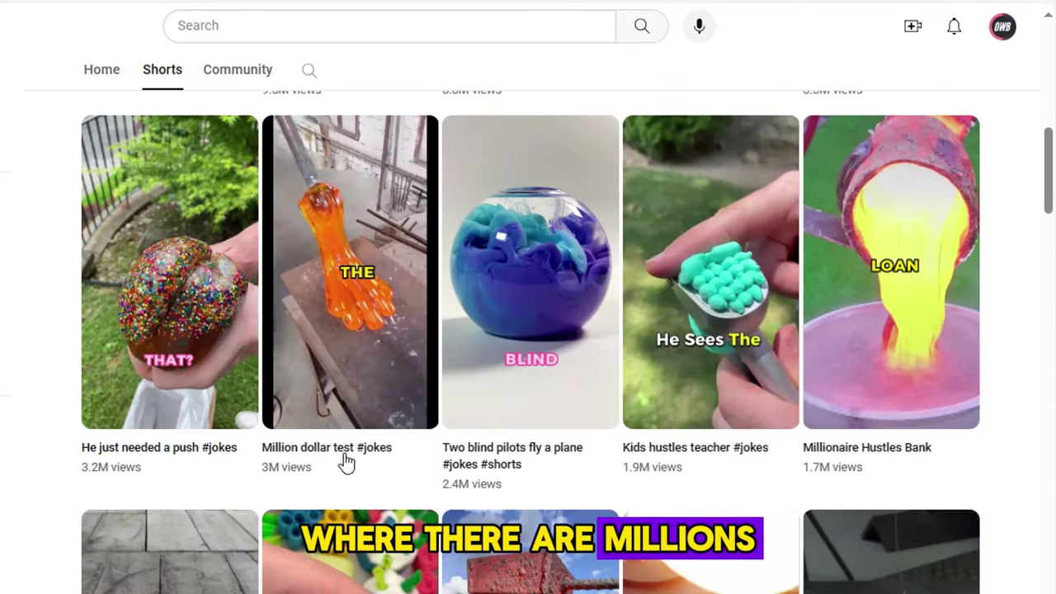
scroll(347, 463, "down", 3)
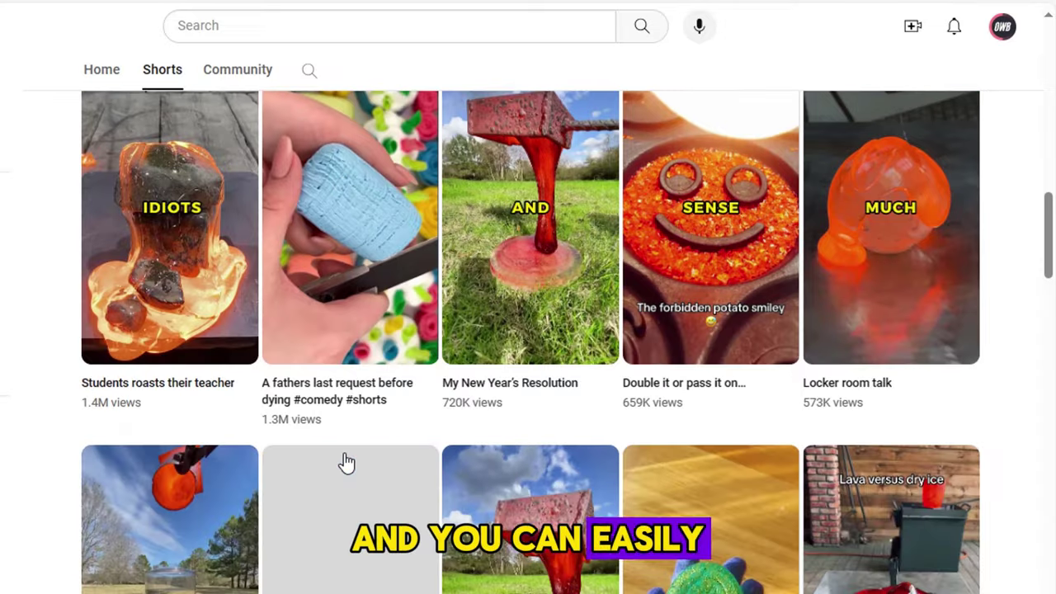
scroll(346, 463, "down", 2)
scroll(347, 463, "down", 2)
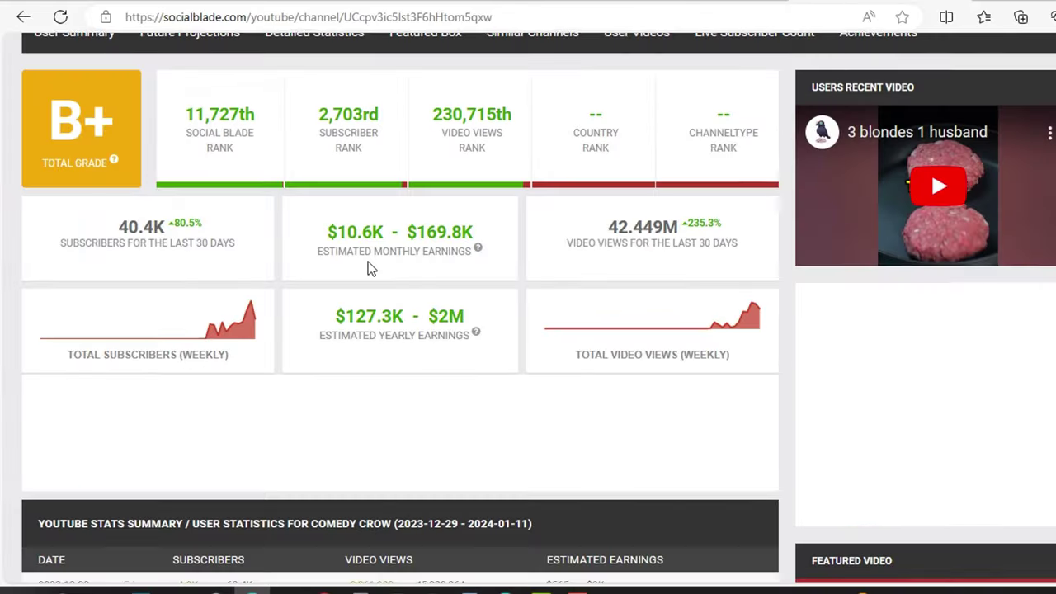
- Review Comedy Crow's Social Blade statistics, including subscribers, video views and estimated monthly and yearly earnings
scroll(367, 261, "up", 4)
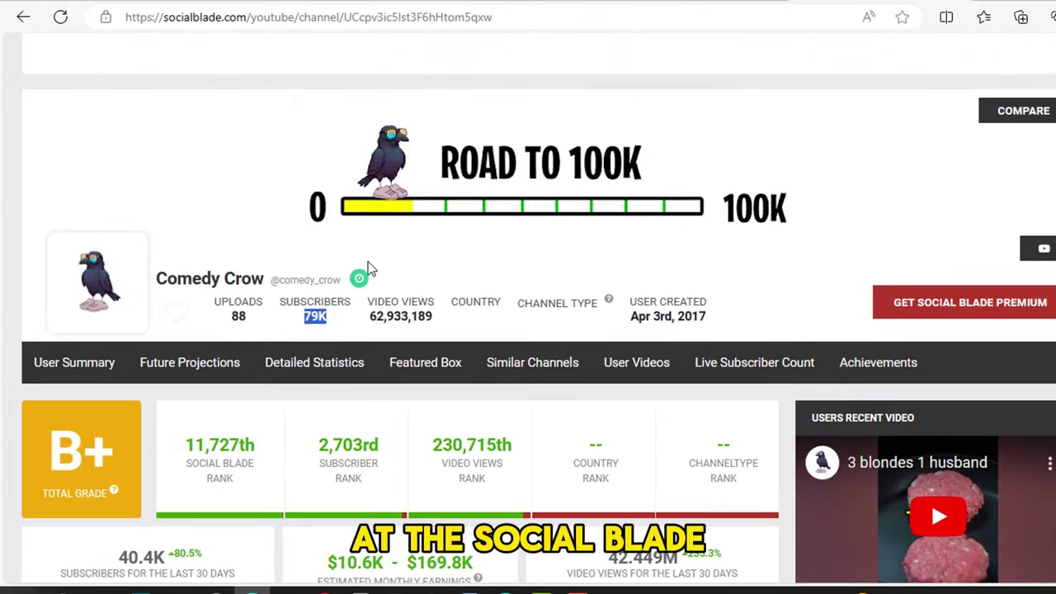
scroll(368, 262, "down", 1)
left_click(337, 234)
scroll(359, 286, "down", 2)
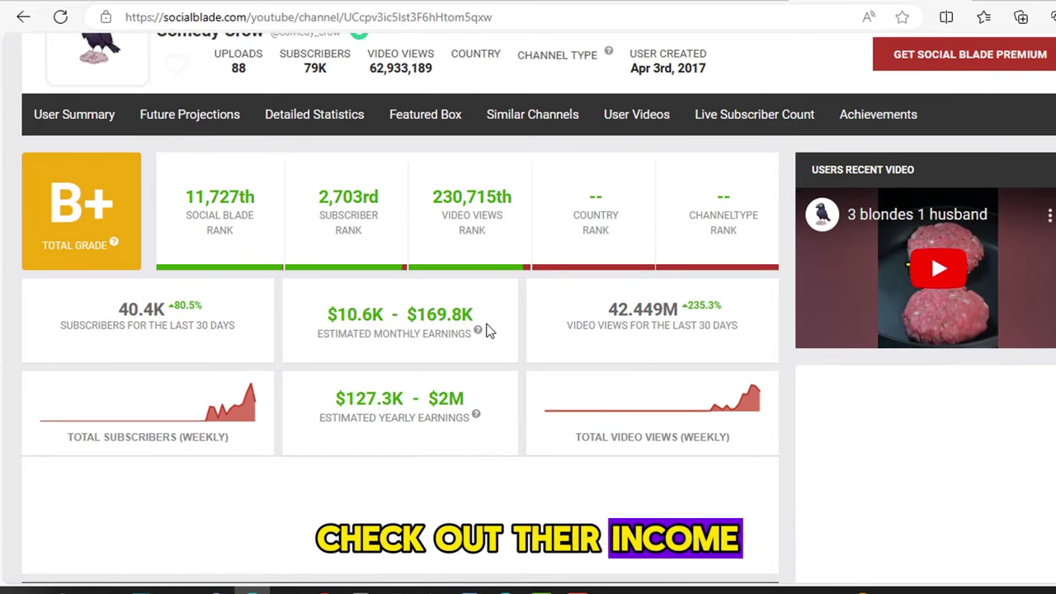
scroll(486, 330, "up", 1)
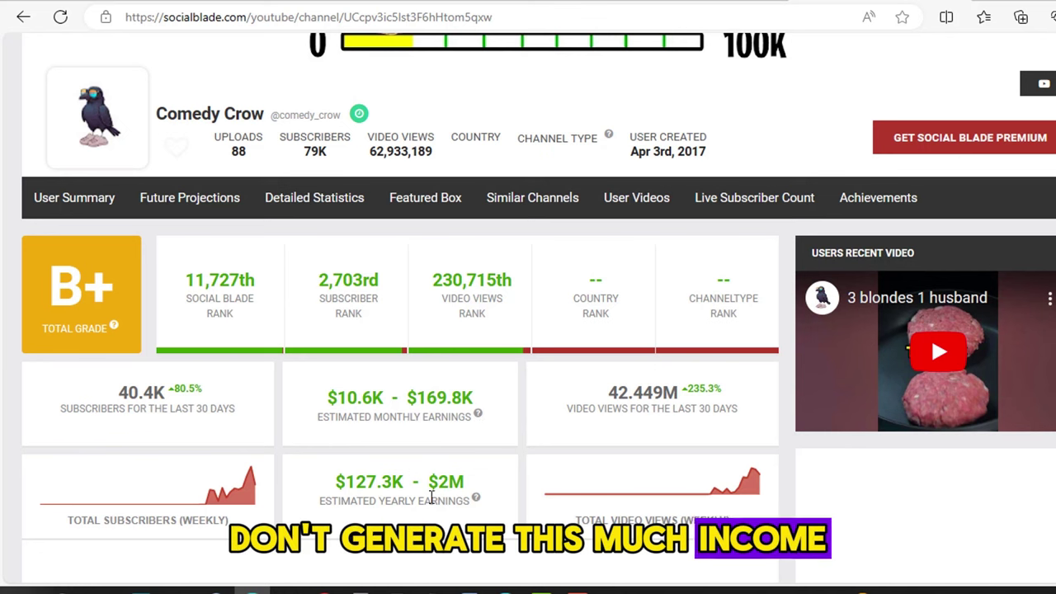
- Calculate 40,000,000 views multiplied by 0.0001 income per view in Calculator, then minimize it
left_click(361, 591)
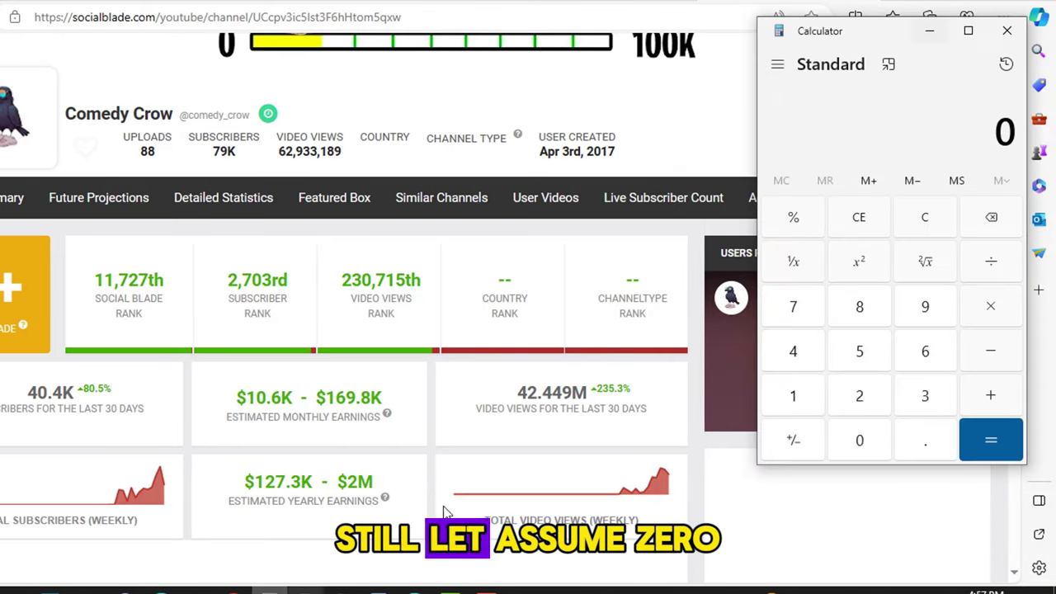
left_click(867, 446)
left_click(868, 446)
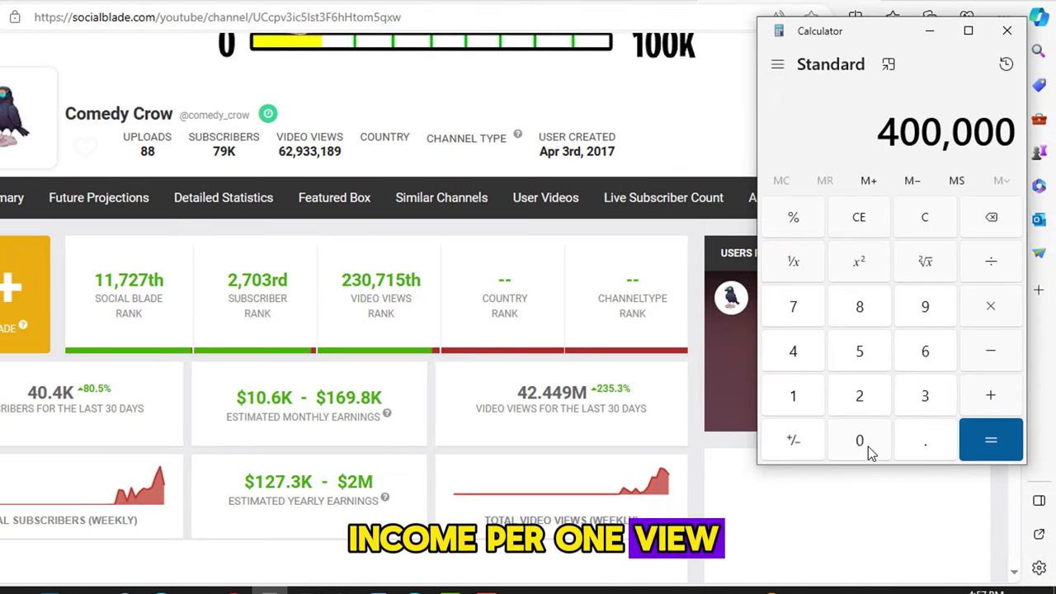
left_click(868, 446)
left_click(867, 447)
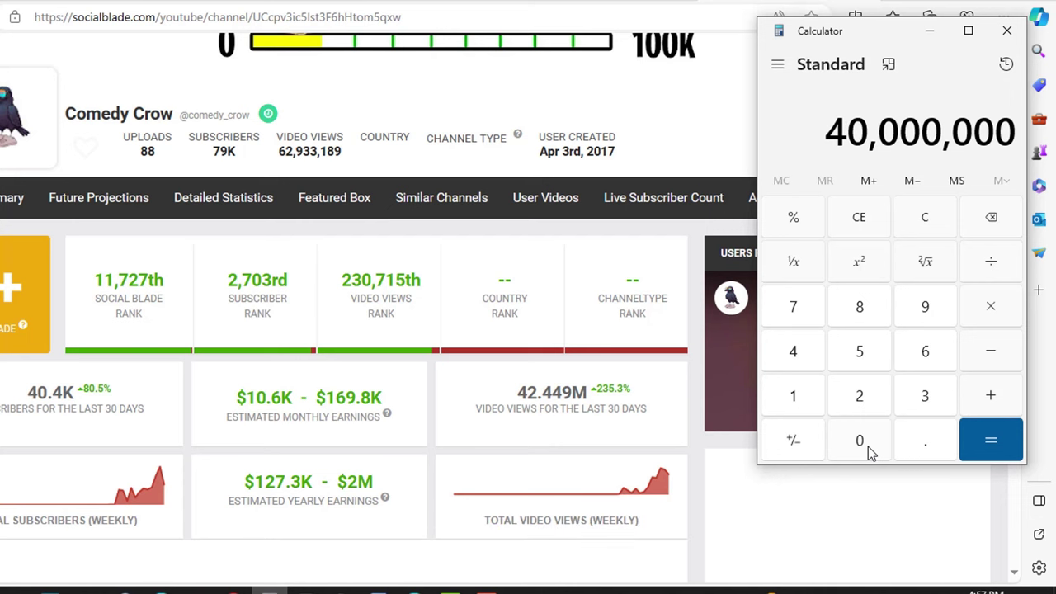
left_click(989, 306)
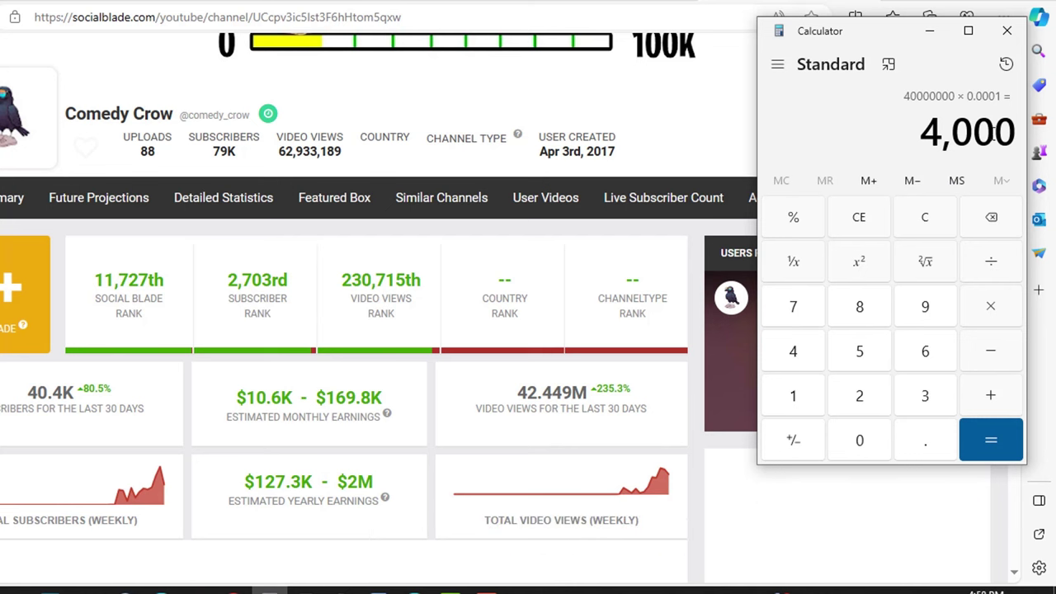
left_click(931, 36)
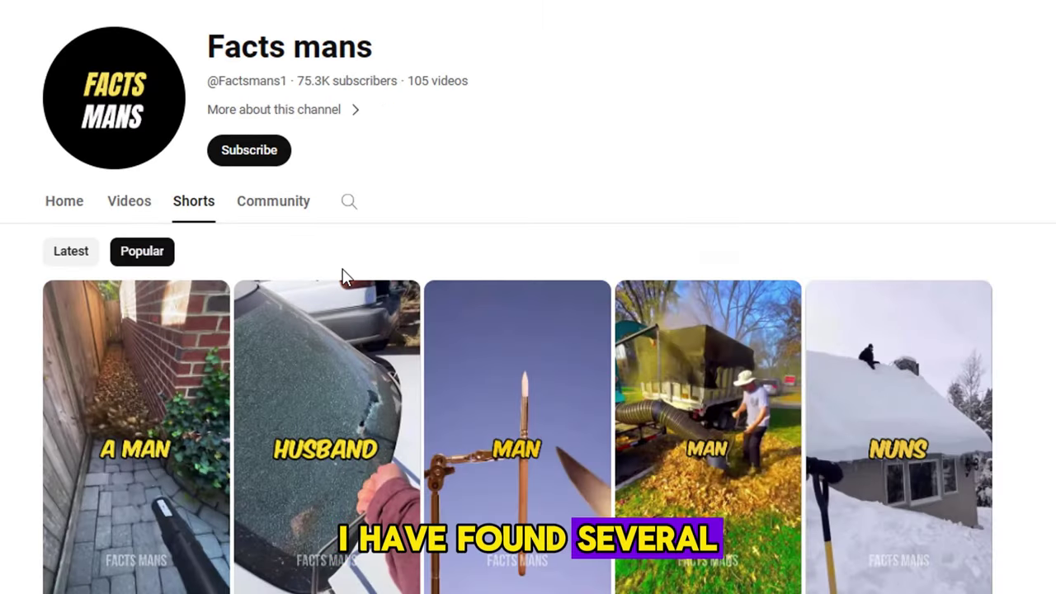
- Browse the popular Shorts of the Facts mans and Humor Tank channels on YouTube
scroll(343, 269, "down", 10)
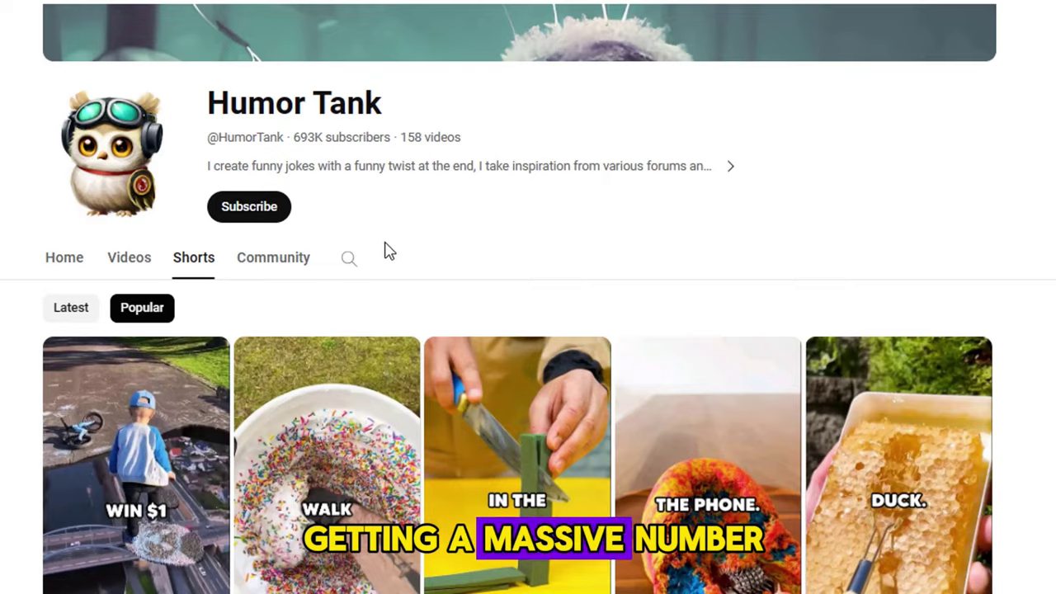
scroll(385, 253, "down", 4)
scroll(391, 251, "down", 6)
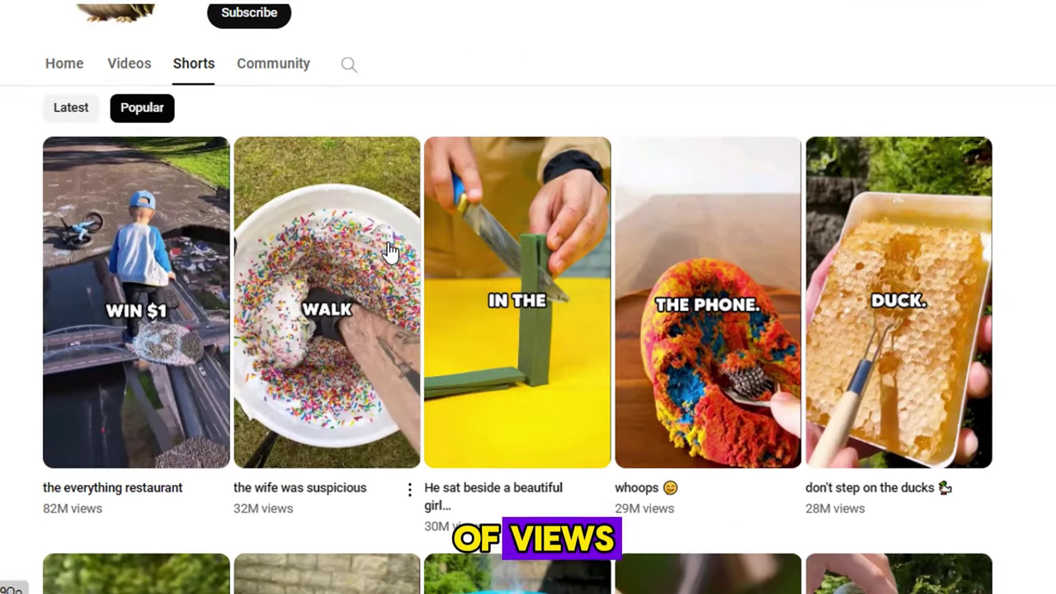
scroll(589, 188, "down", 8)
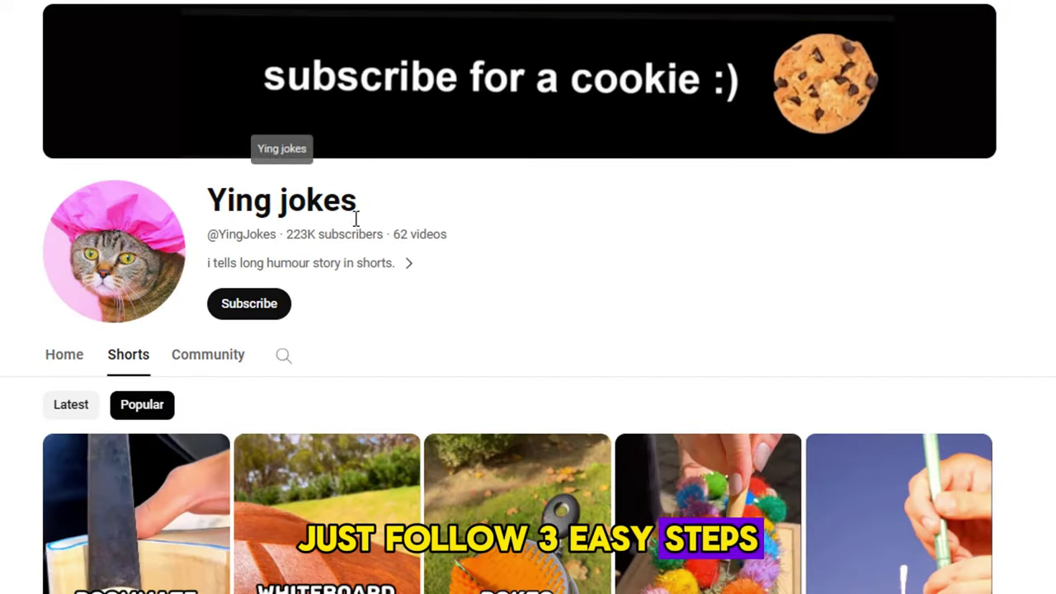
- Browse the popular and latest Shorts of the Ying jokes channel for video examples
scroll(372, 252, "down", 6)
scroll(373, 252, "down", 3)
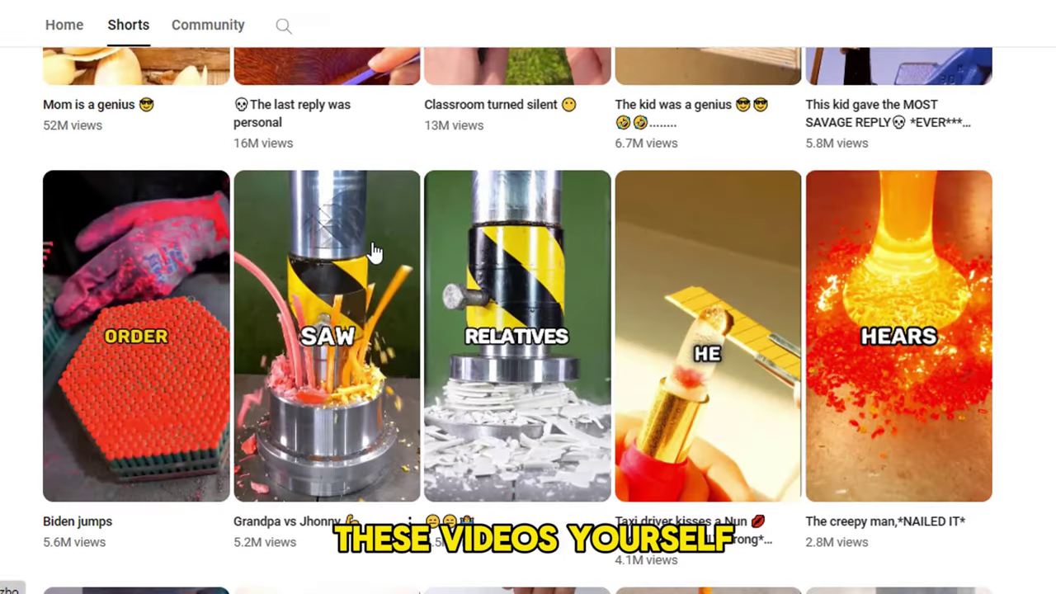
scroll(372, 252, "down", 6)
scroll(375, 252, "down", 2)
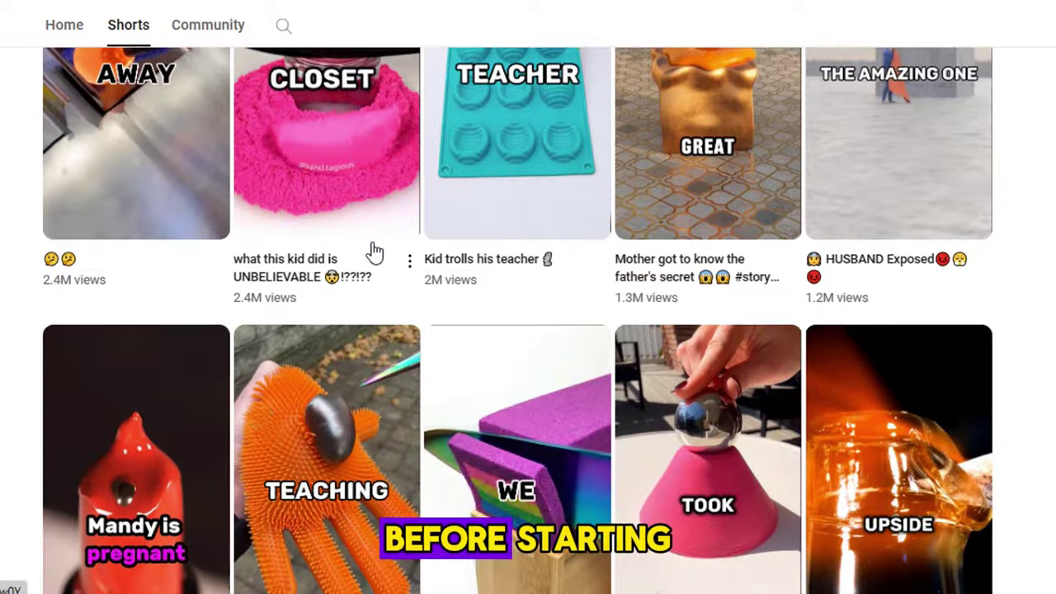
scroll(375, 252, "down", 8)
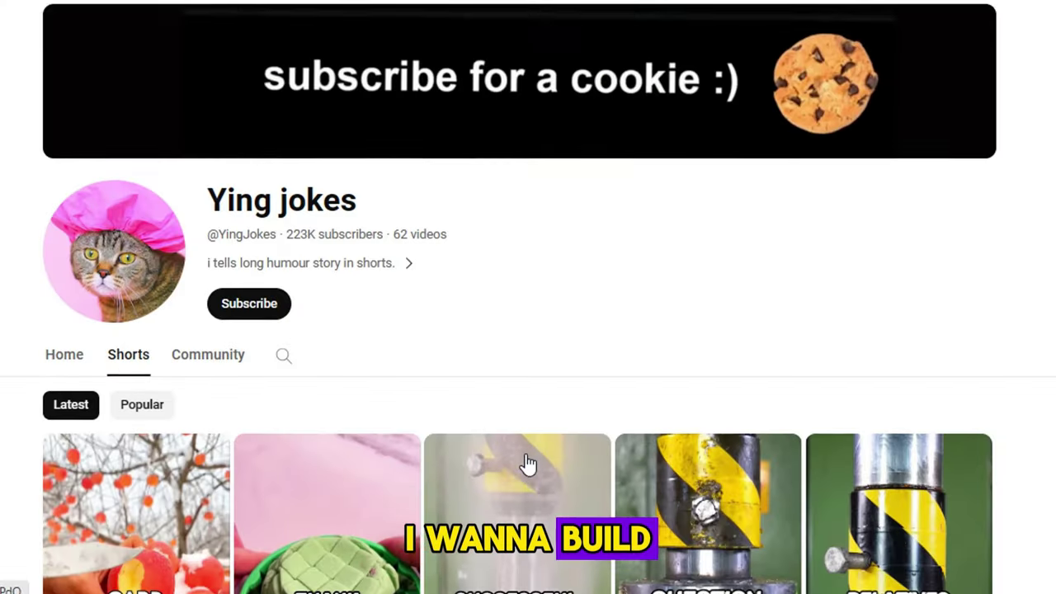
scroll(528, 466, "down", 3)
left_click(283, 364)
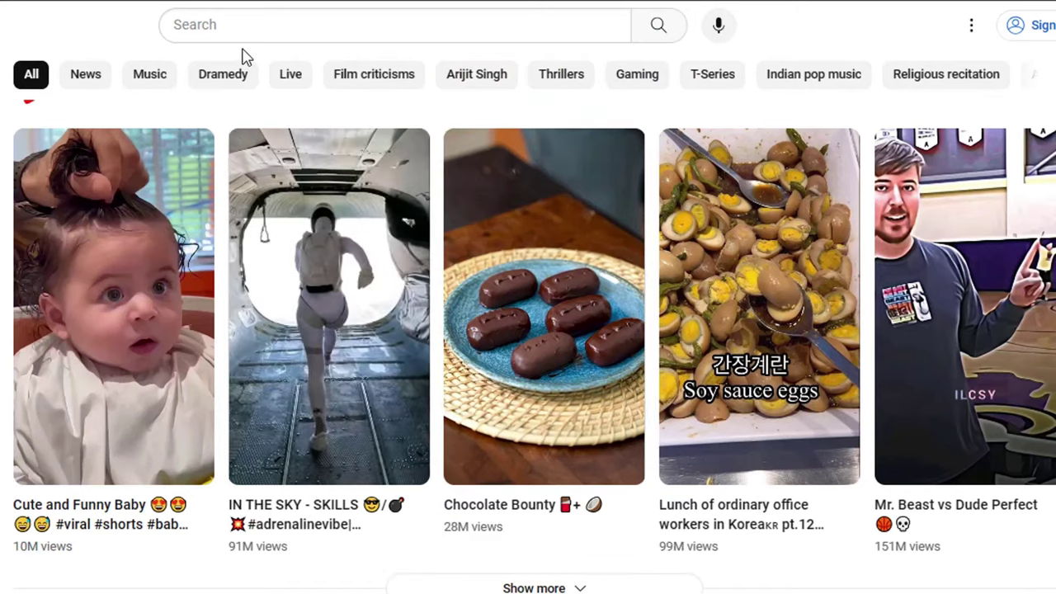
- Search YouTube for "satisfying video" and filter the results to Creative Commons
type("satisfying video'")
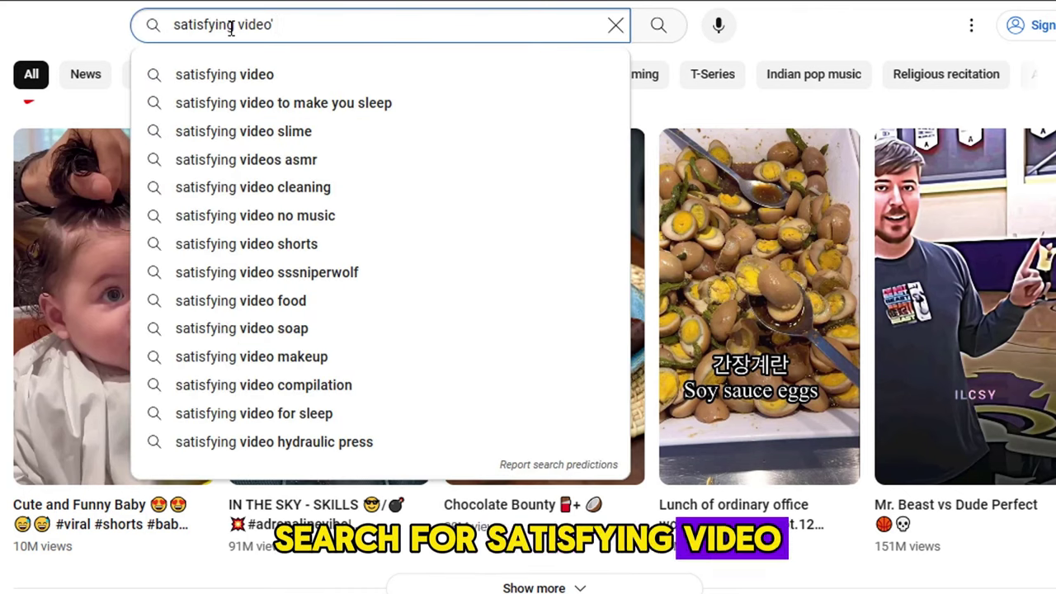
key("Escape")
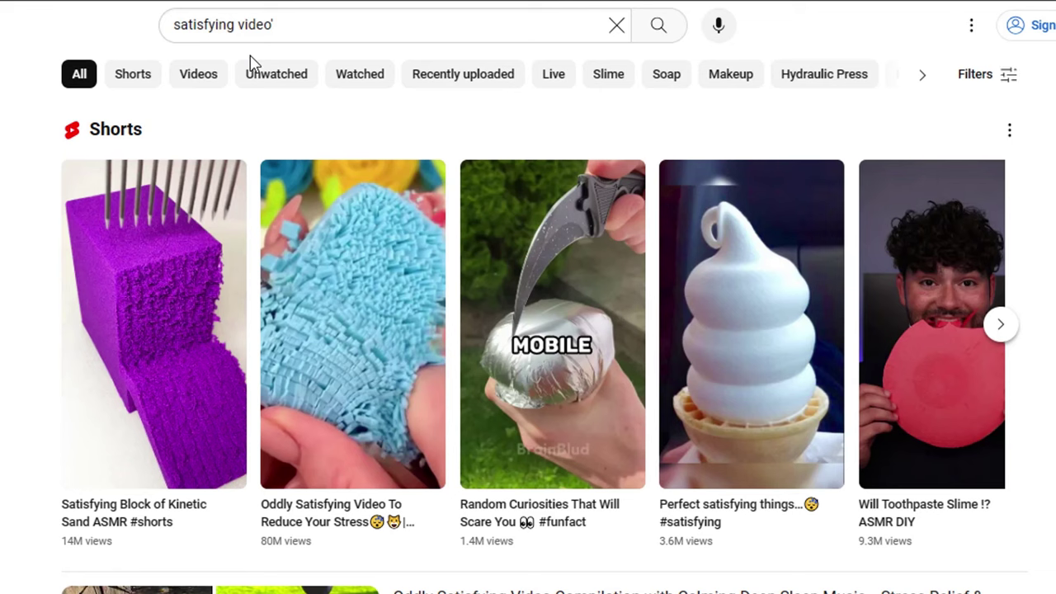
left_click(1001, 75)
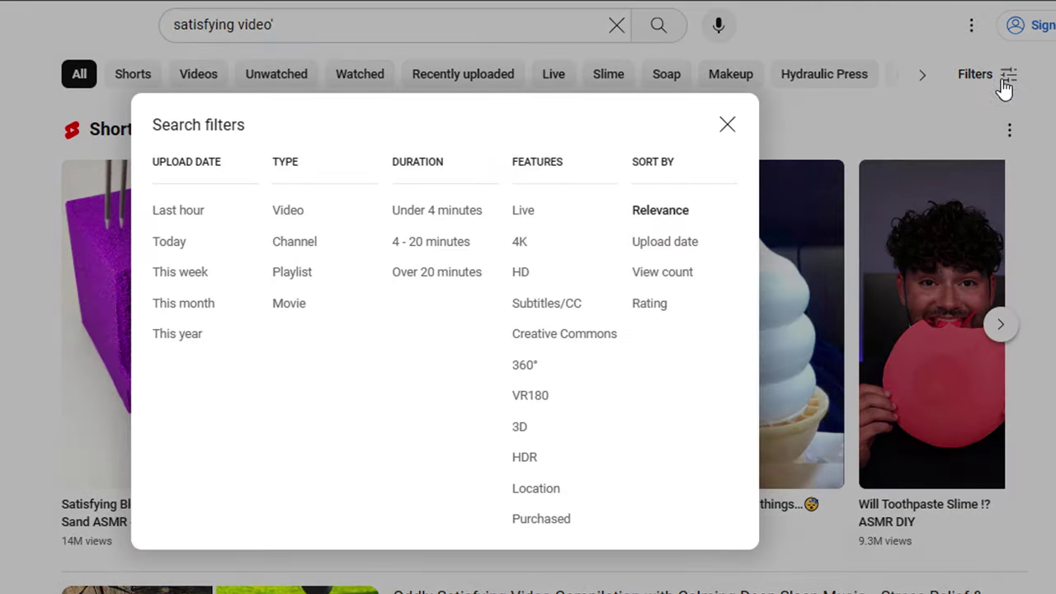
left_click(547, 340)
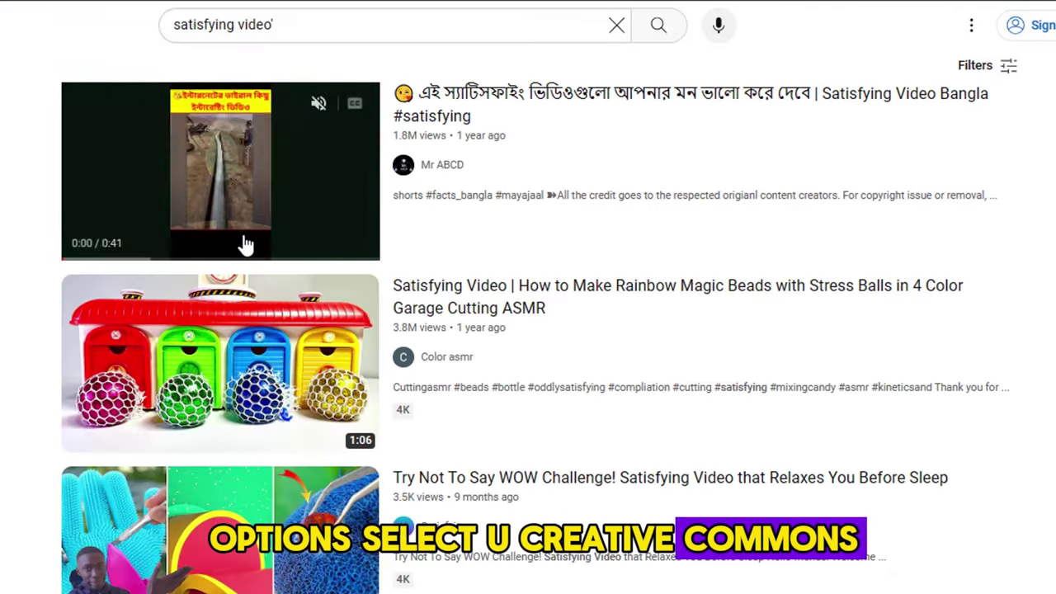
- Look through the Creative Commons search results for satisfying clips suitable as background footage
scroll(248, 242, "down", 10)
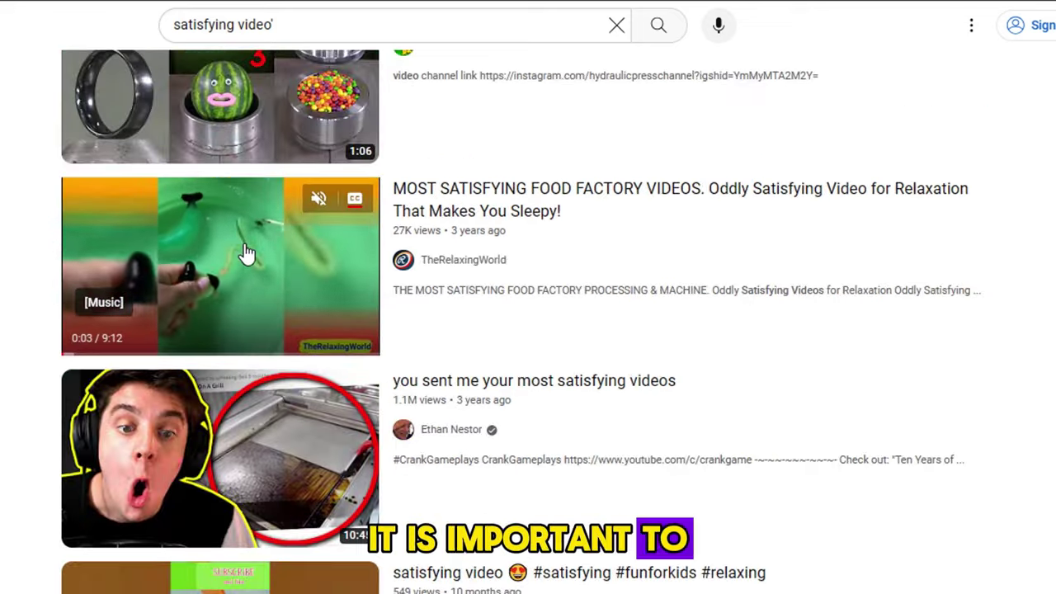
scroll(239, 248, "down", 5)
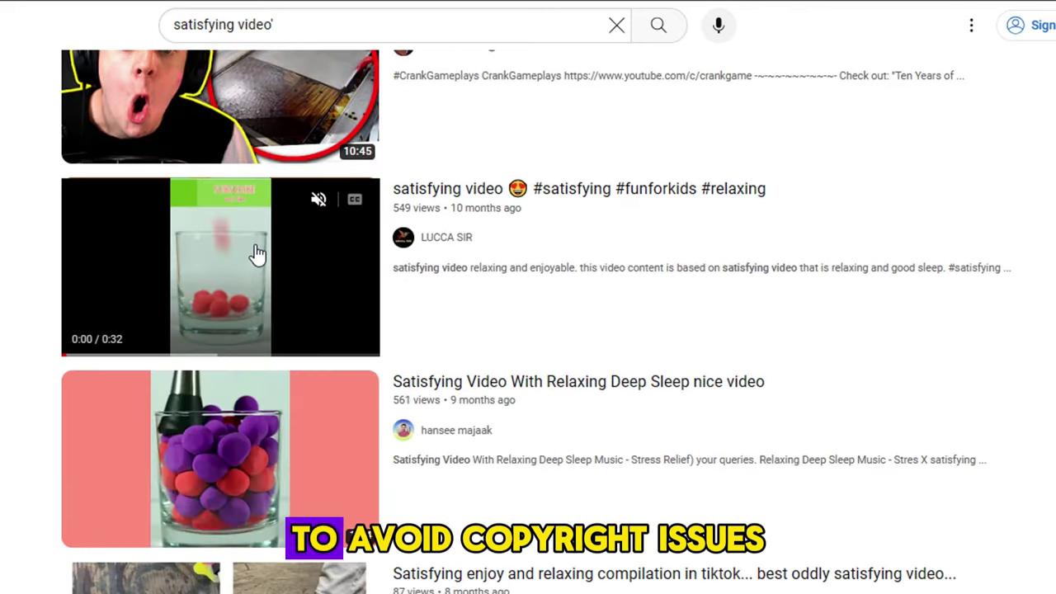
scroll(256, 253, "down", 2)
scroll(256, 253, "down", 2)
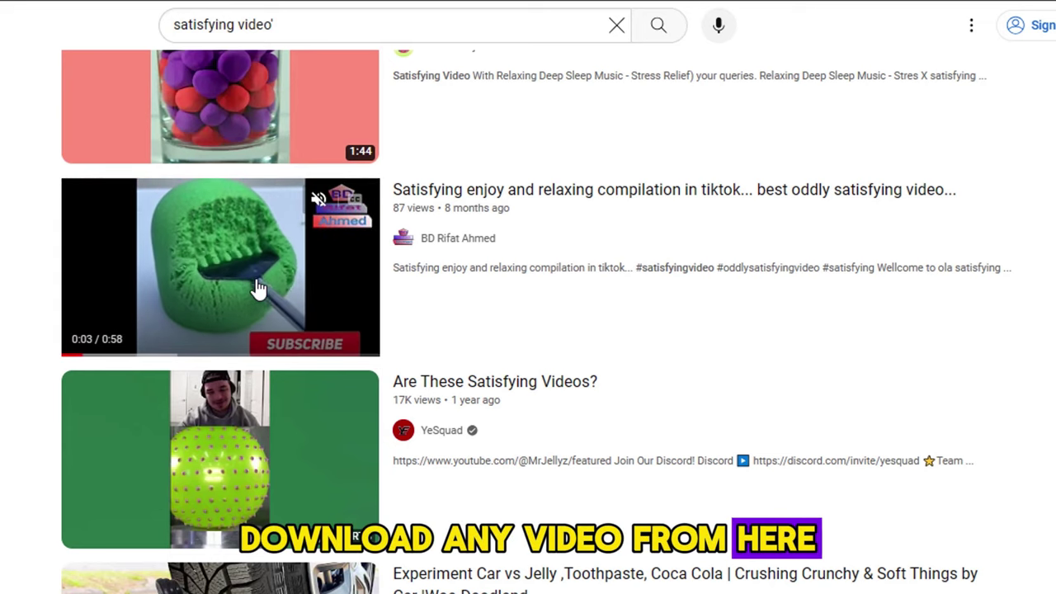
scroll(255, 289, "down", 2)
scroll(247, 309, "down", 4)
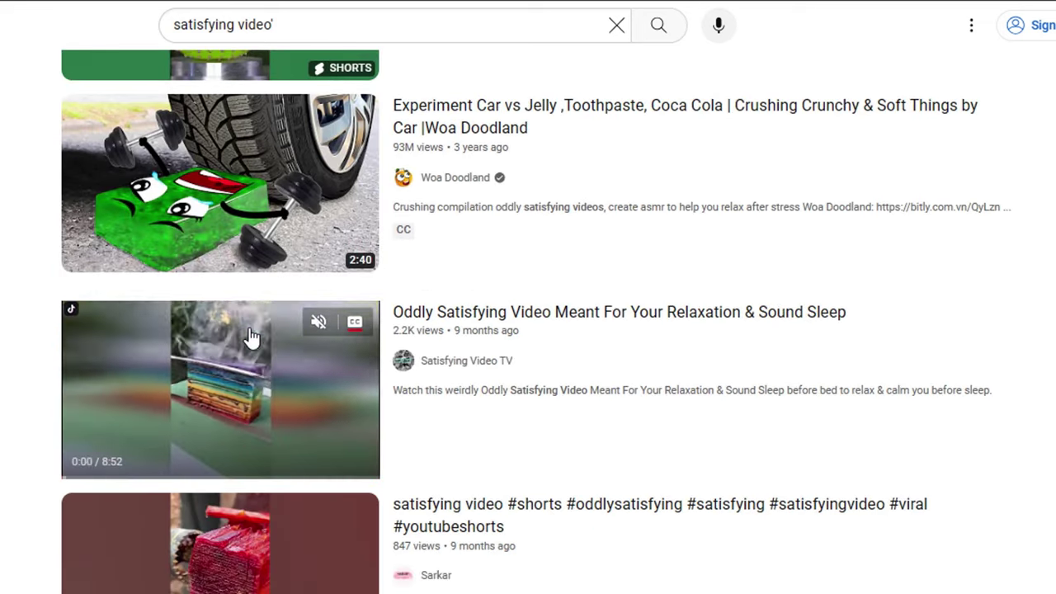
scroll(249, 346, "down", 3)
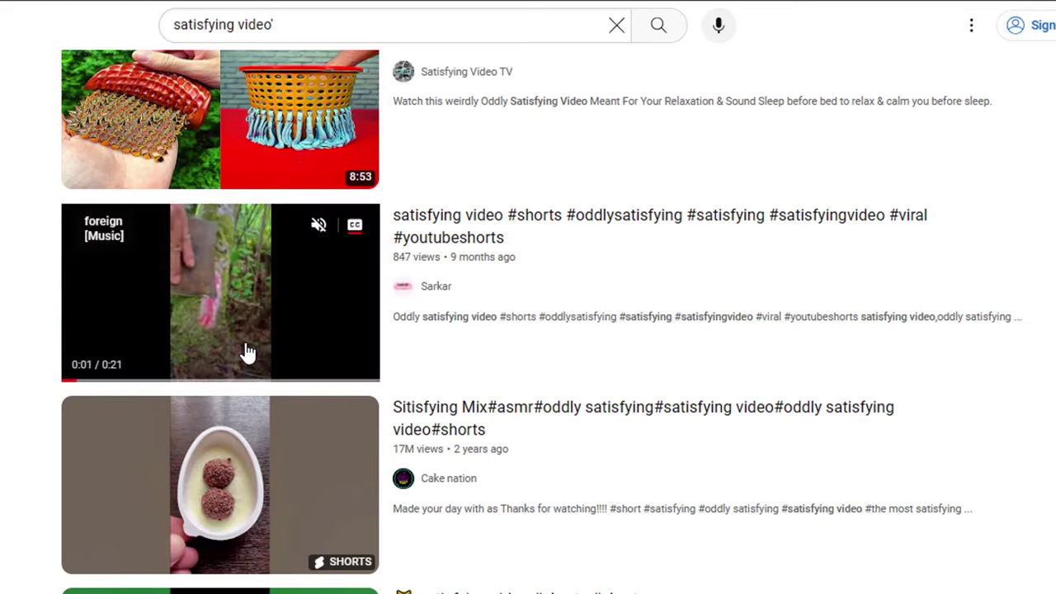
scroll(246, 355, "down", 3)
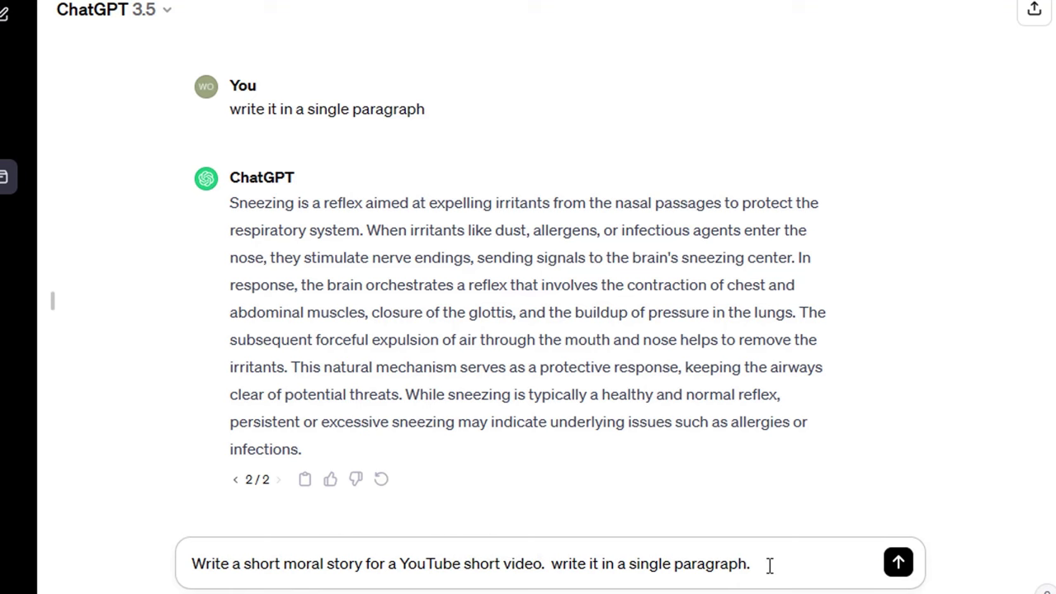
- Submit the ChatGPT prompt asking for a short moral story for a YouTube short video in a single paragraph
key("Return")
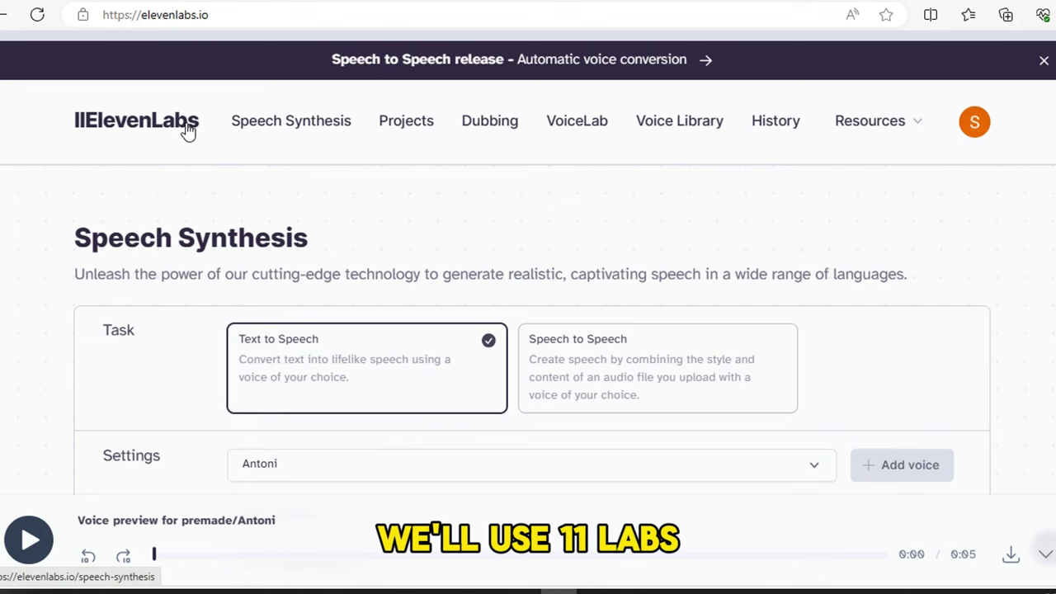
- Look through the premade voices available for text to speech in ElevenLabs, keeping Antoni selected
scroll(509, 189, "down", 3)
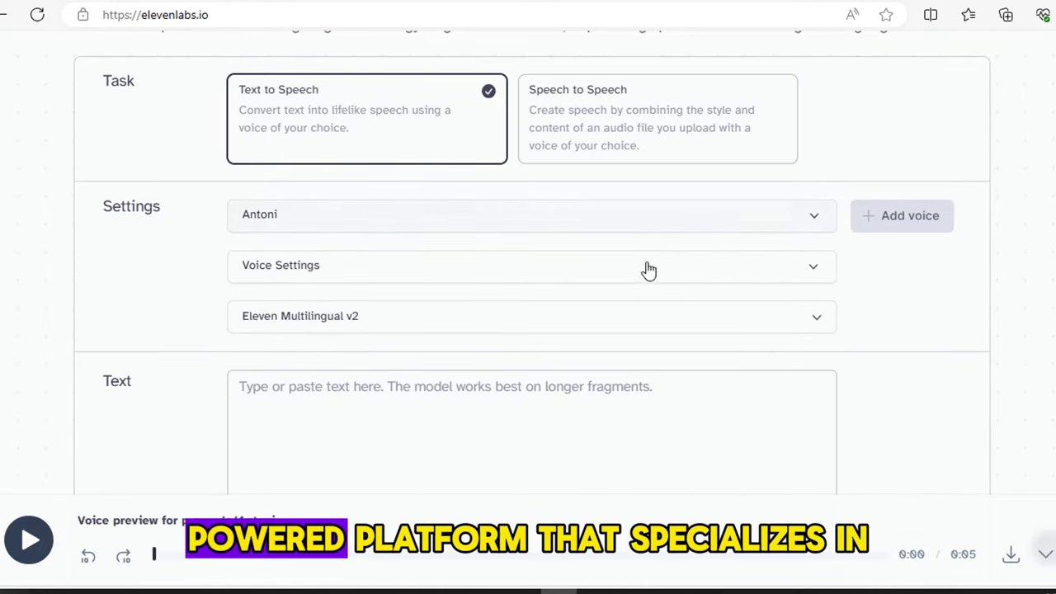
left_click(817, 225)
scroll(580, 329, "down", 10)
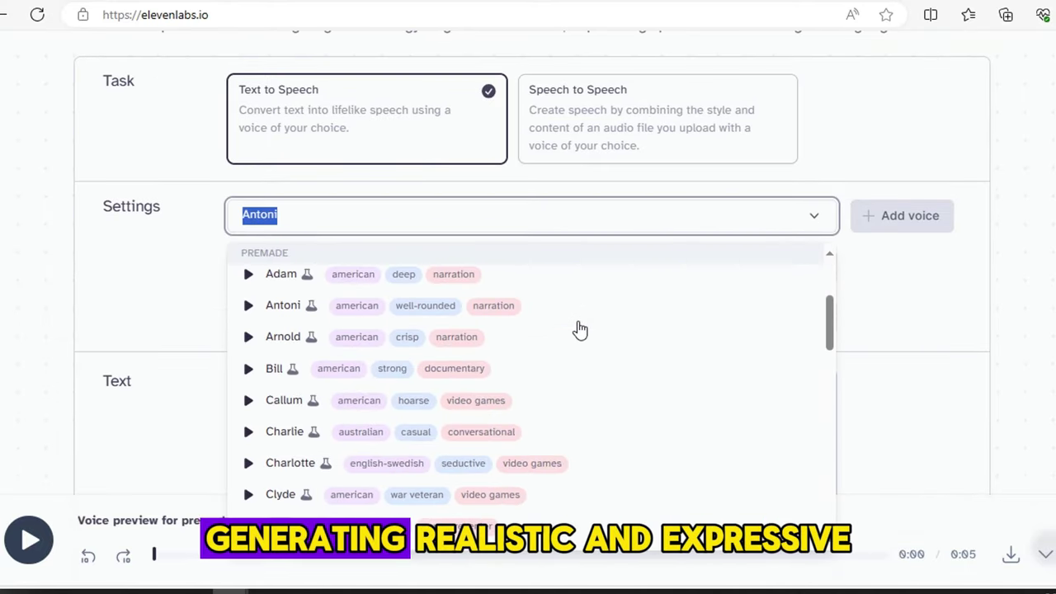
scroll(580, 329, "down", 7)
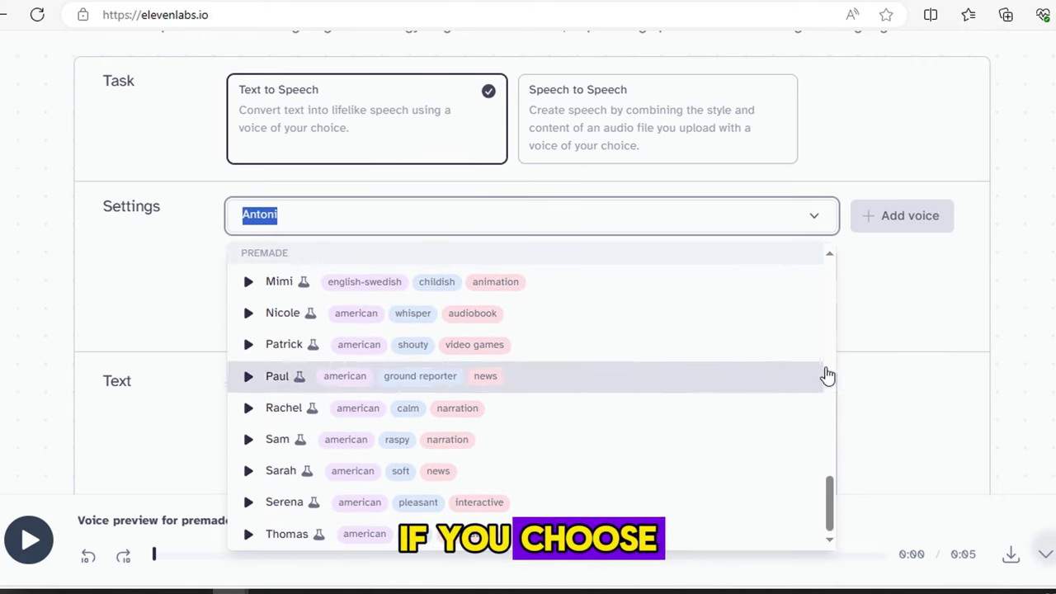
left_click(1041, 211)
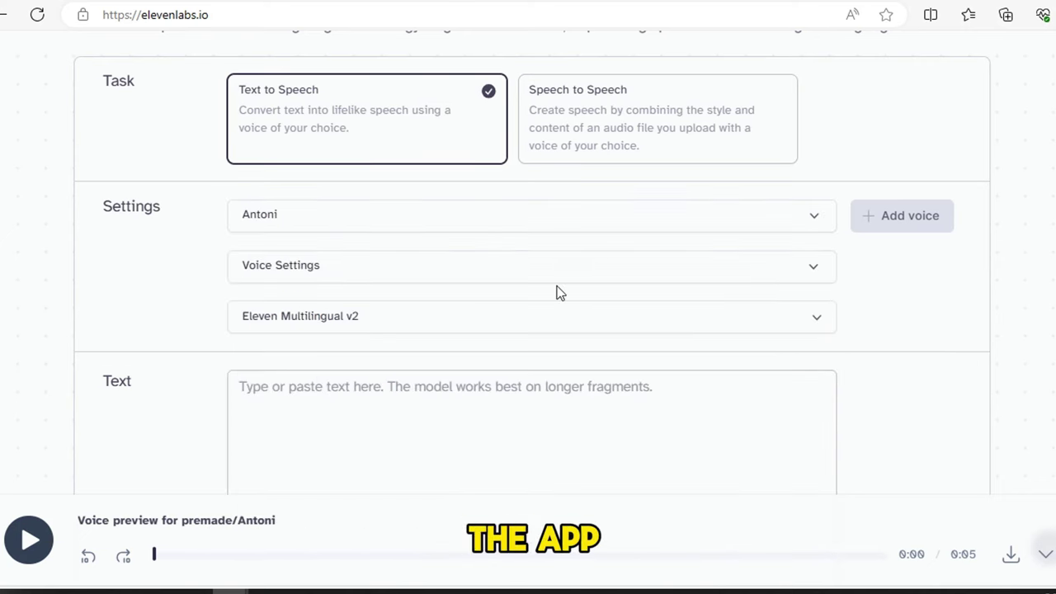
- View the ElevenLabs pricing page and compare the Free, Starter and Creator plans
scroll(507, 290, "down", 4)
scroll(508, 281, "up", 5)
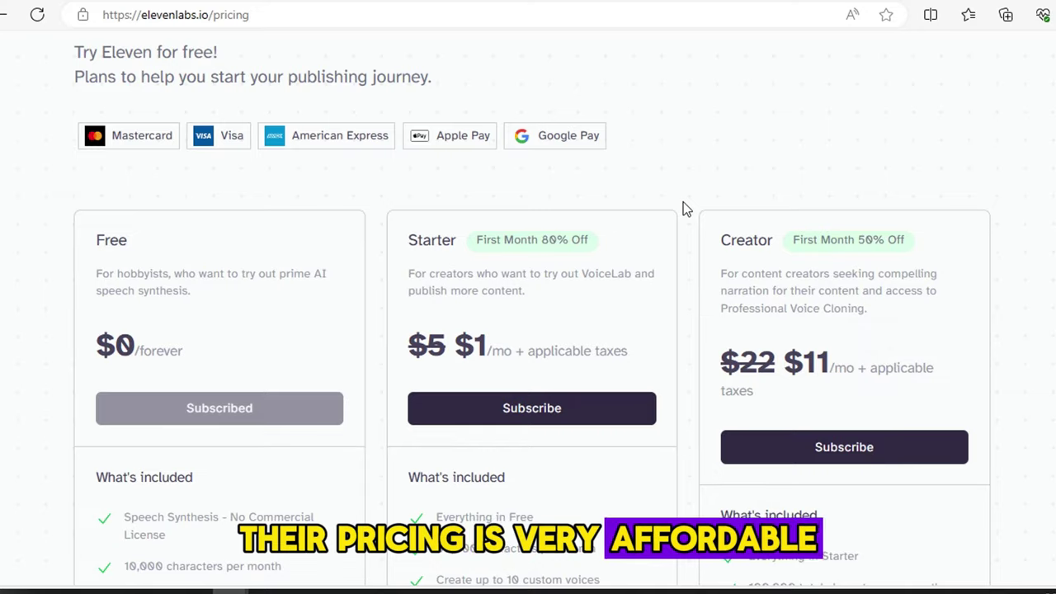
- Review the features included in each of the Free, Starter and Creator plans
scroll(683, 209, "down", 2)
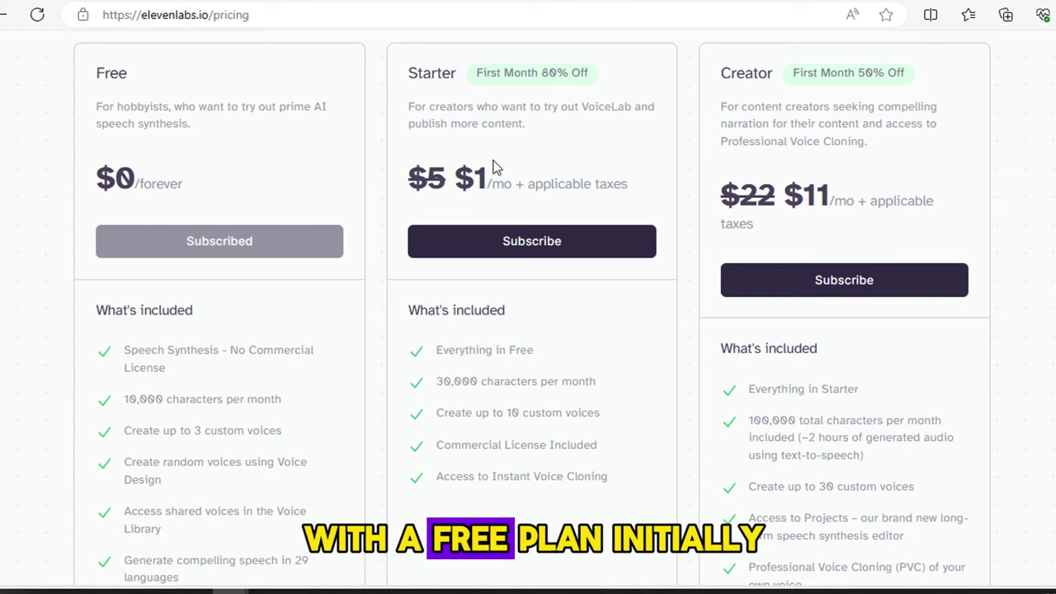
scroll(492, 165, "up", 1)
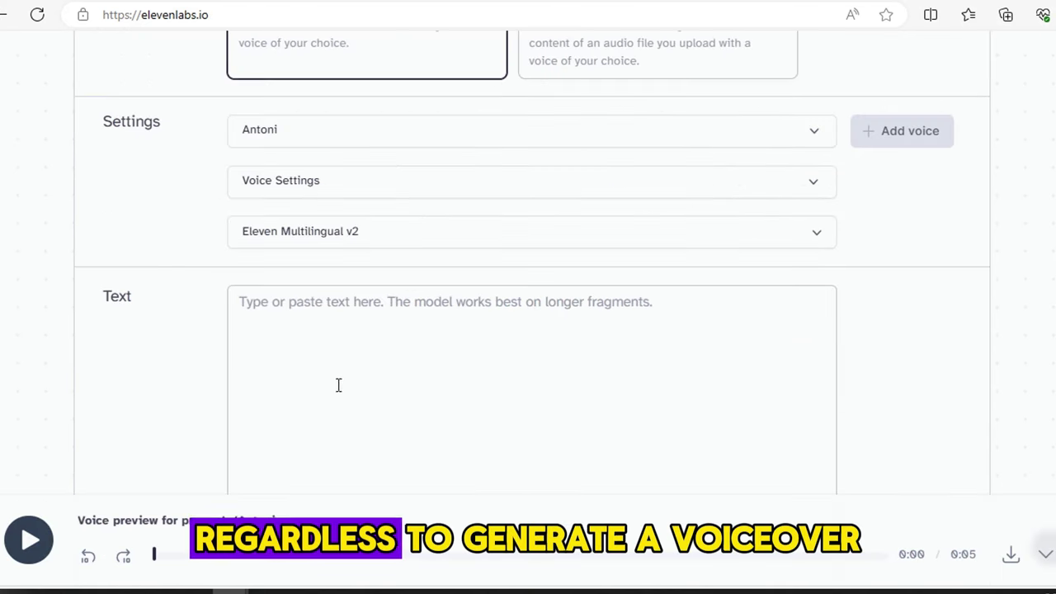
- Enter the moral story about Maya as the text and generate its voiceover with the Antoni voice
left_click(266, 315)
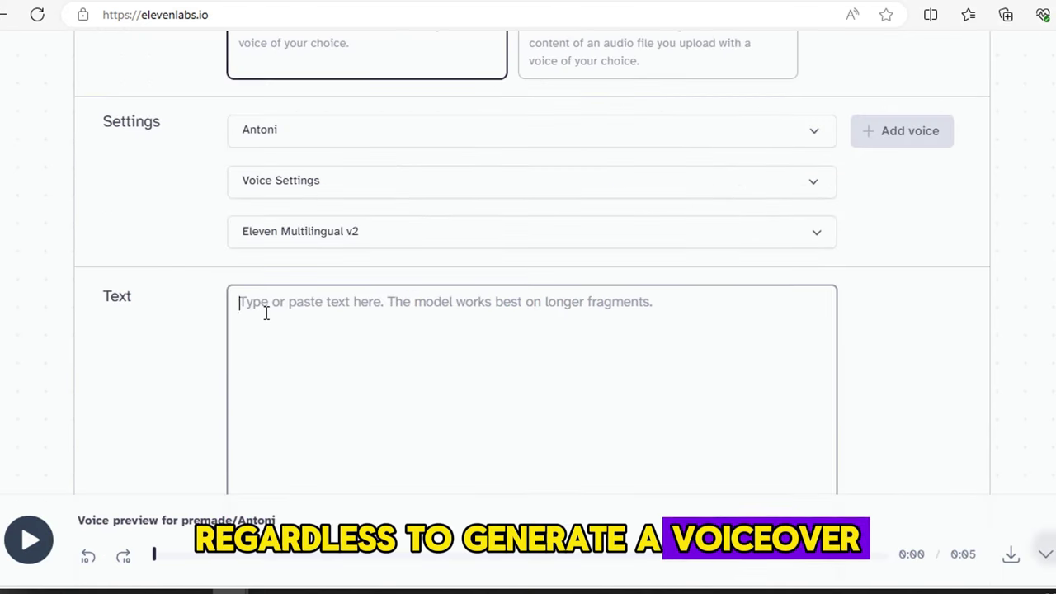
type("Once in a vibrant village, there lived a young girl named Maya who possessed a unique gift – the ability to make people smile with her kindness. One day, a mysterious traveler visited the village, promising great riches to anyone who could answer a riddle. Greed consumed the villagers as they abandoned their virtues in pursuit of wealth. Maya, however, chose a different path. Instead of chasing material gains, she selflessly helped her fellow villagers solve the riddle through collaboration and compassion. In the end, the traveler revealed that the true treasure was the unity and kindness shown by Maya and her community. The moral of the story is a timeless reminder that the greatest wealth lies not in material possessions, but in the bonds we create and the goodness we share with others.")
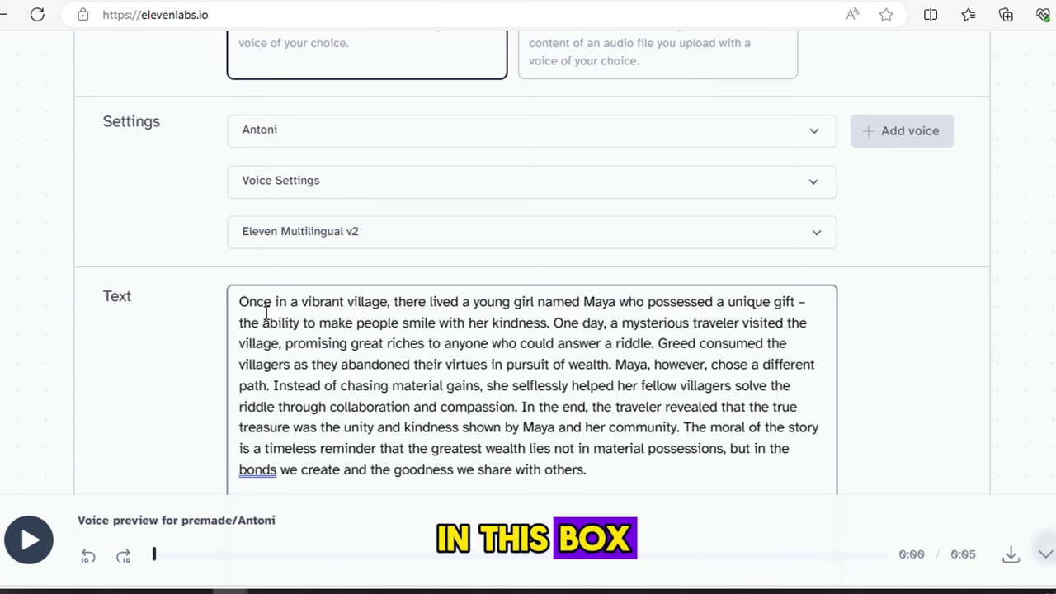
left_click(407, 134)
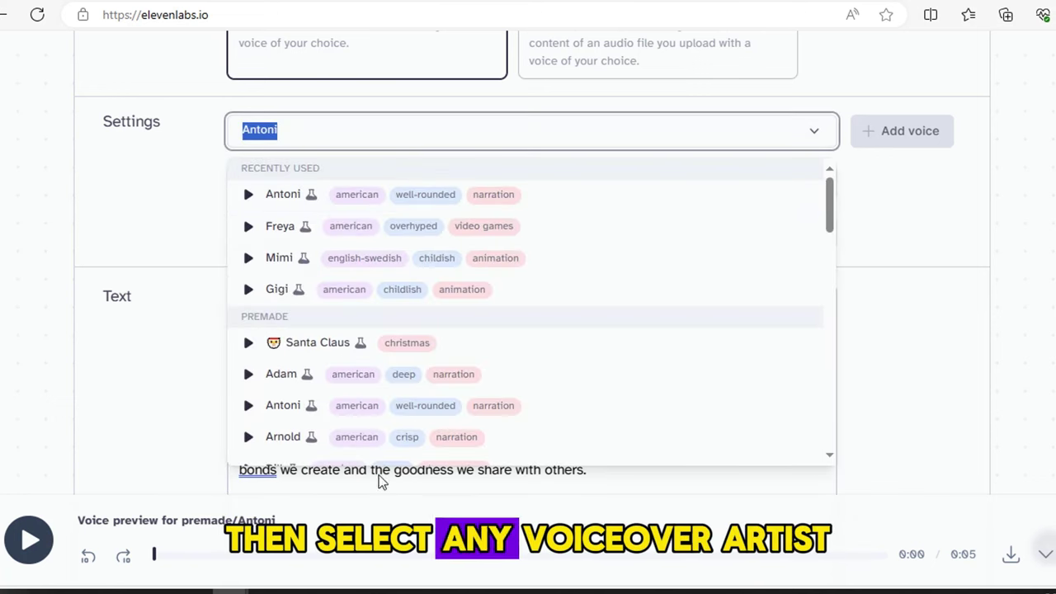
left_click(575, 205)
scroll(603, 285, "down", 3)
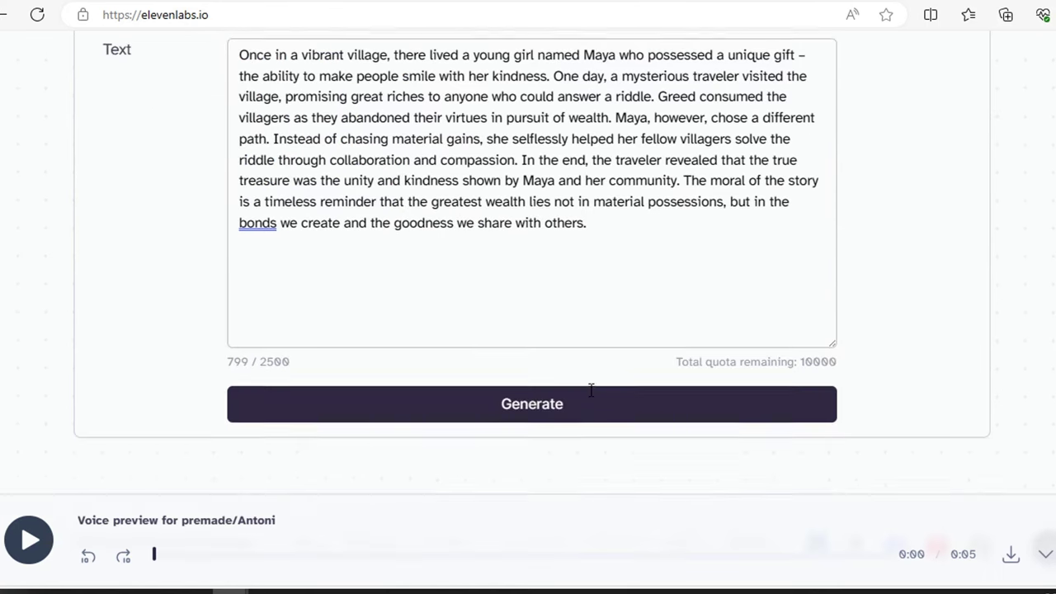
left_click(544, 410)
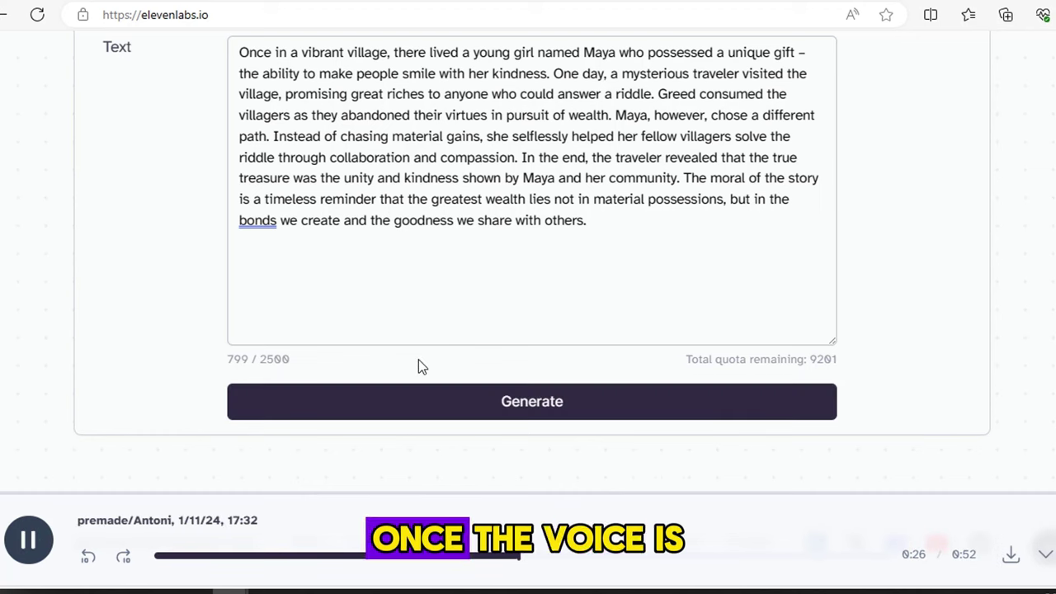
- Pause the playback of the generated story voiceover and download the audio file
left_click(33, 545)
scroll(652, 311, "up", 2)
scroll(655, 312, "down", 1)
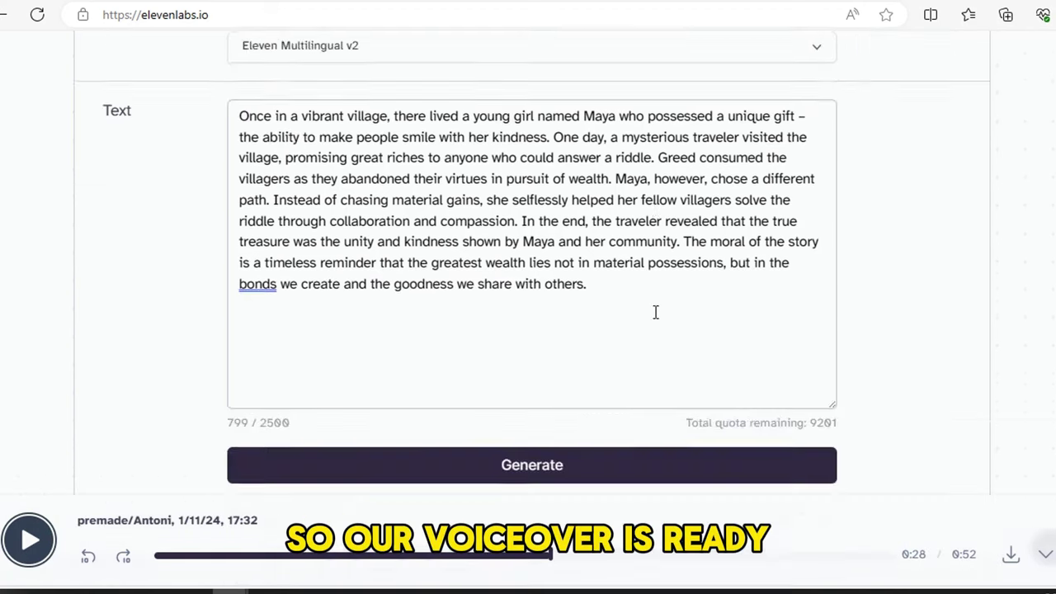
scroll(655, 312, "down", 1)
left_click(1011, 558)
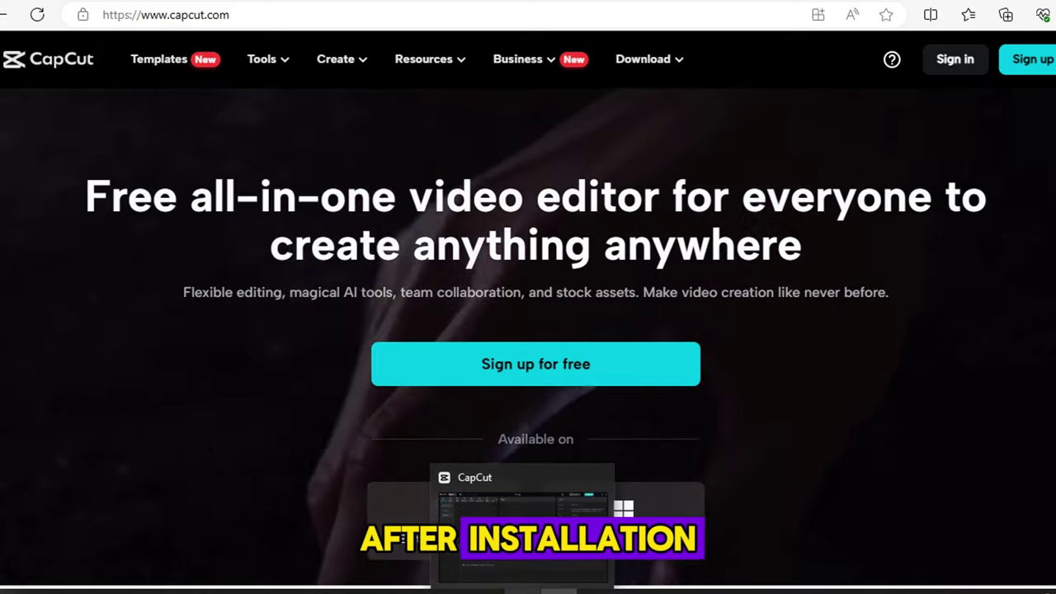
- Switch to the open project in the CapCut desktop app
left_click(503, 577)
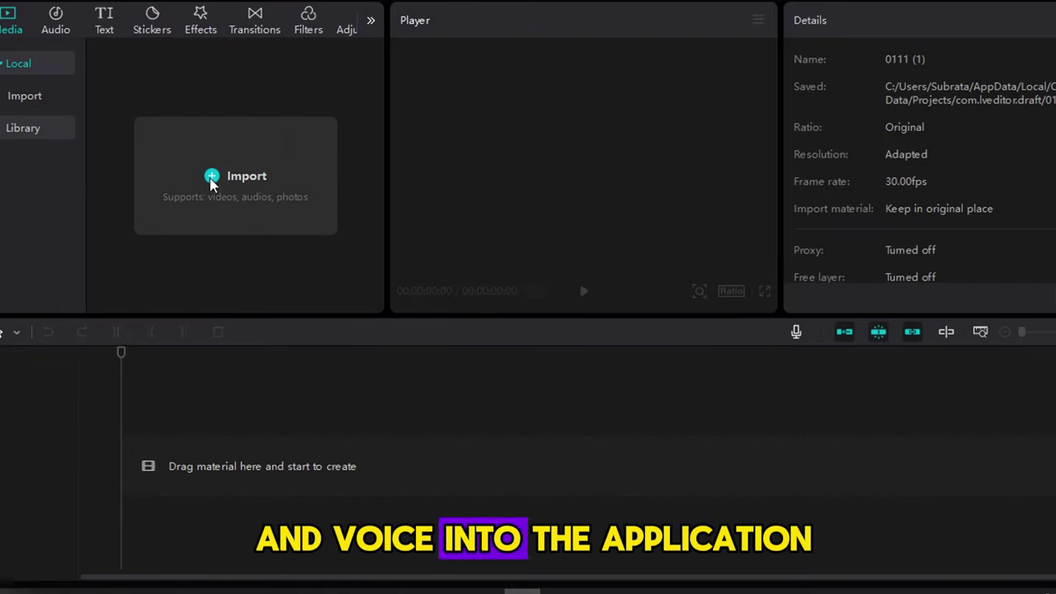
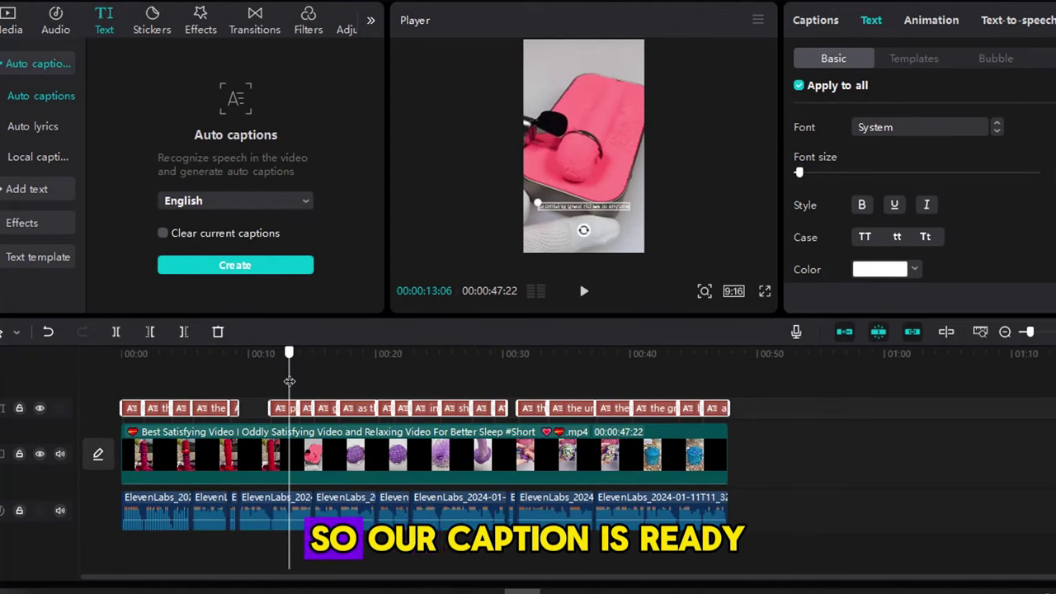
- Apply the bold italic QUICK text template to all captions and enlarge their font size
left_click(918, 60)
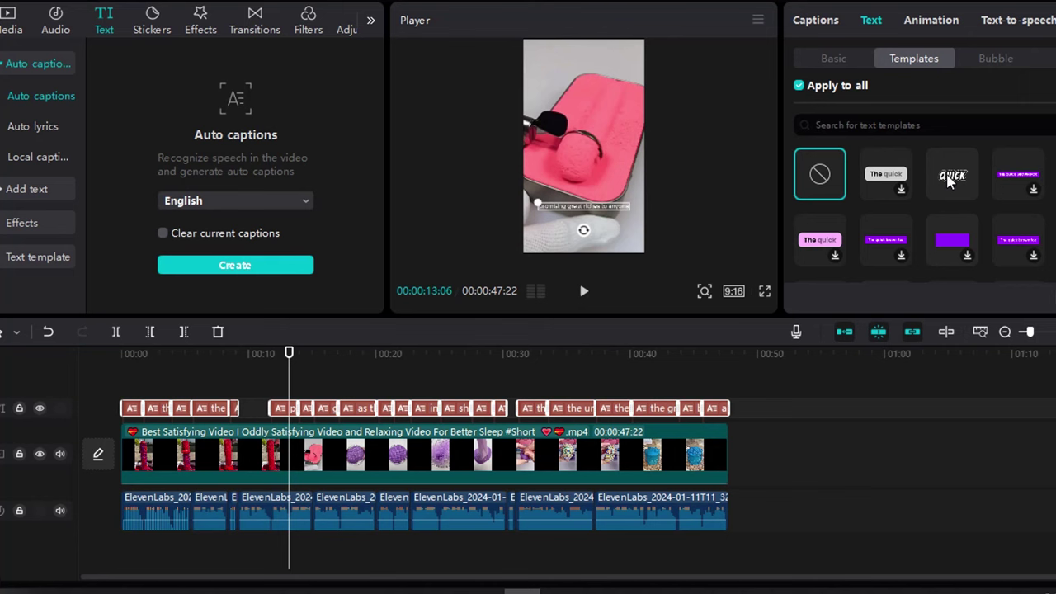
left_click(845, 64)
left_click_drag(803, 173, 839, 172)
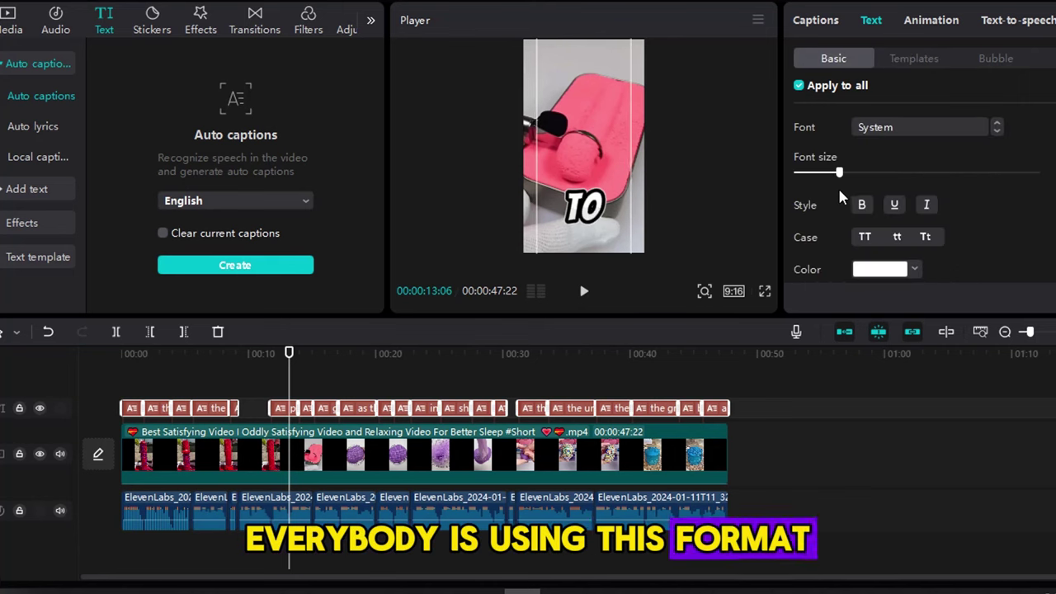
- Move the captions up to the middle of the frame and set their text colour to yellow
left_click_drag(580, 213, 575, 163)
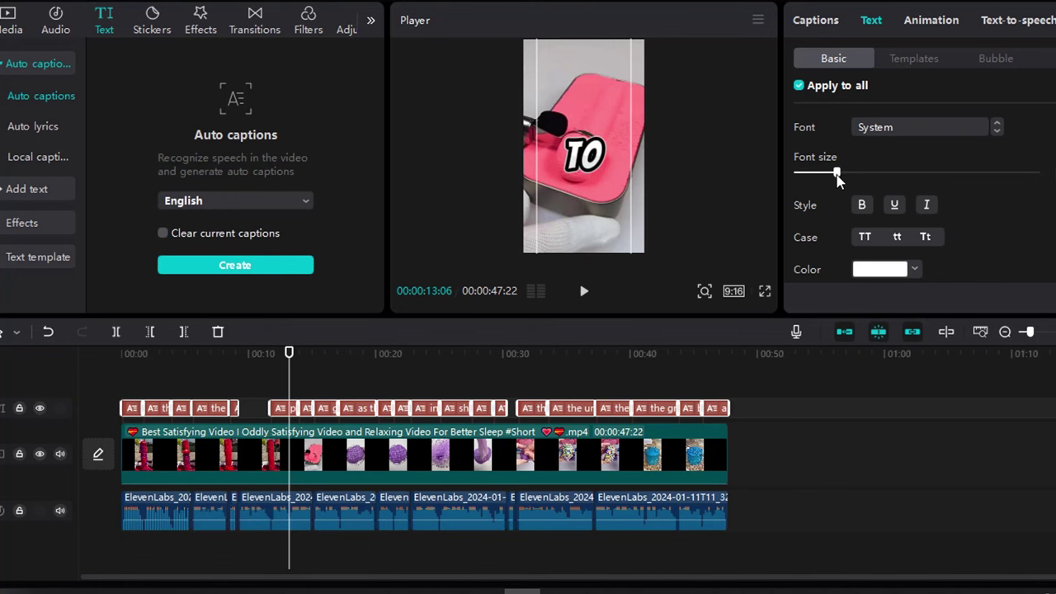
scroll(875, 256, "down", 5)
scroll(903, 245, "up", 5)
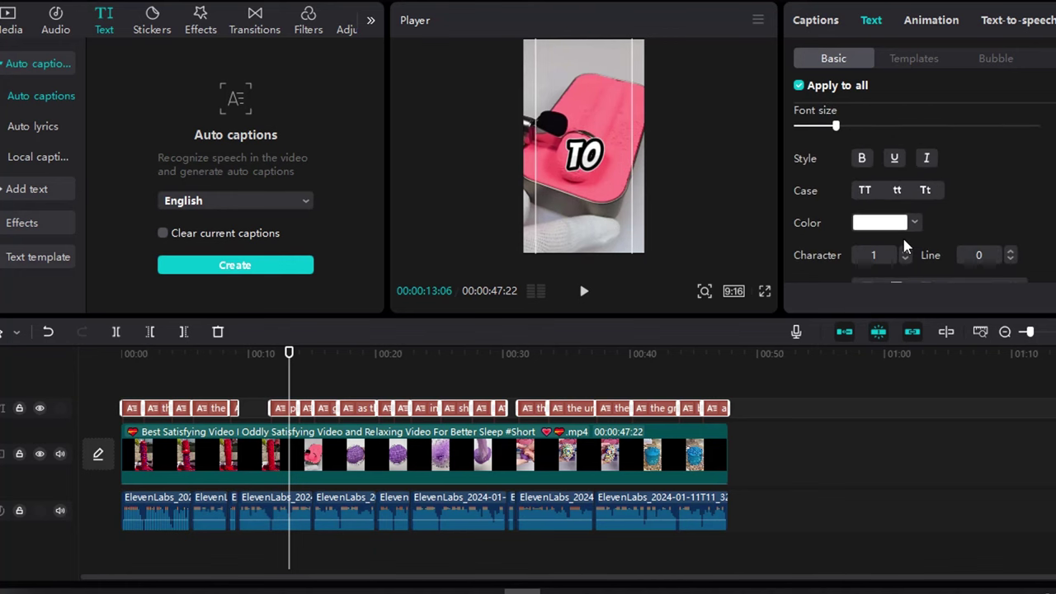
scroll(905, 248, "down", 2)
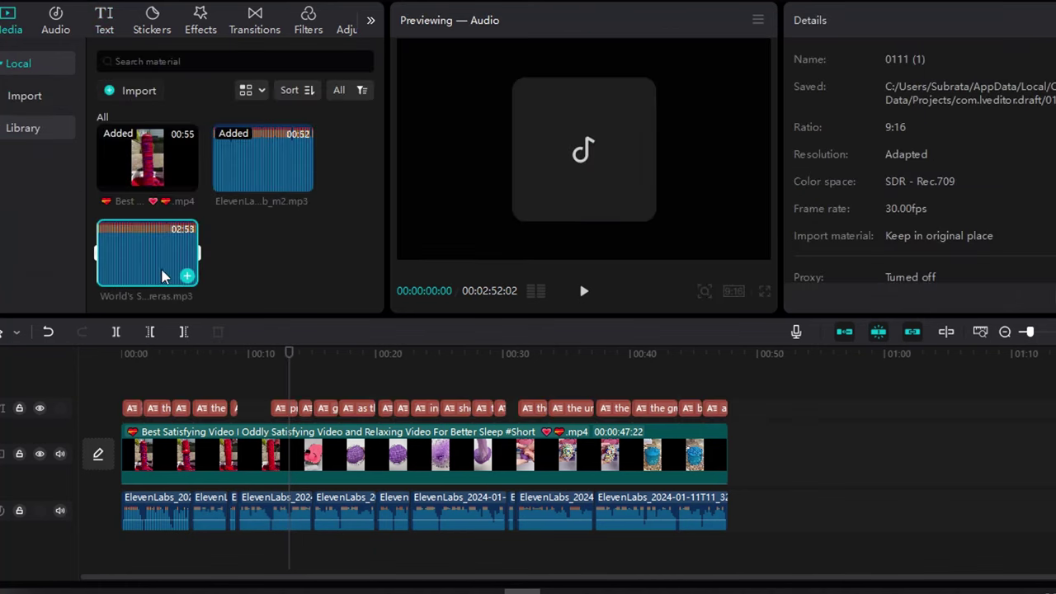
- Add the World's Sunrise background music below the voiceover track and lower its volume to about -27.7 dB
left_click_drag(147, 264, 130, 559)
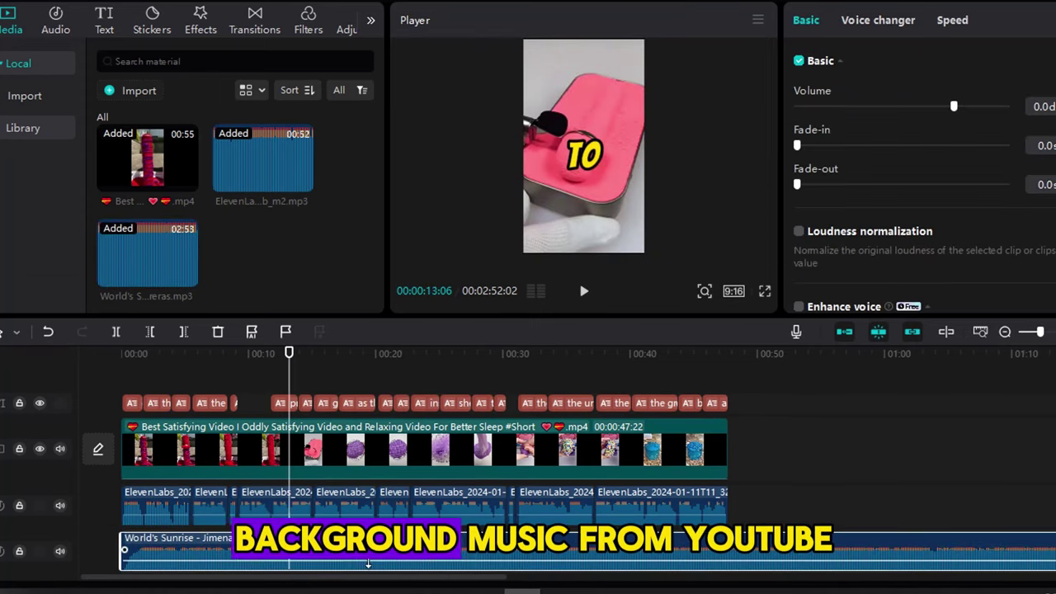
left_click_drag(368, 566, 369, 569)
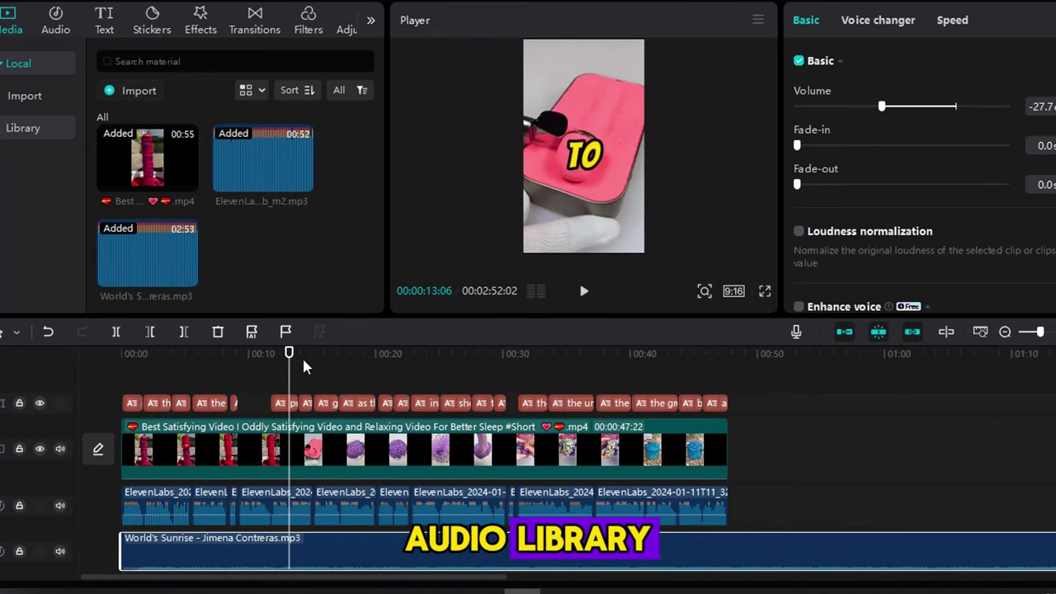
- Split the background music at the end of the video, at 00:00:47:22, and delete the excess part
left_click(649, 553)
left_click(729, 517)
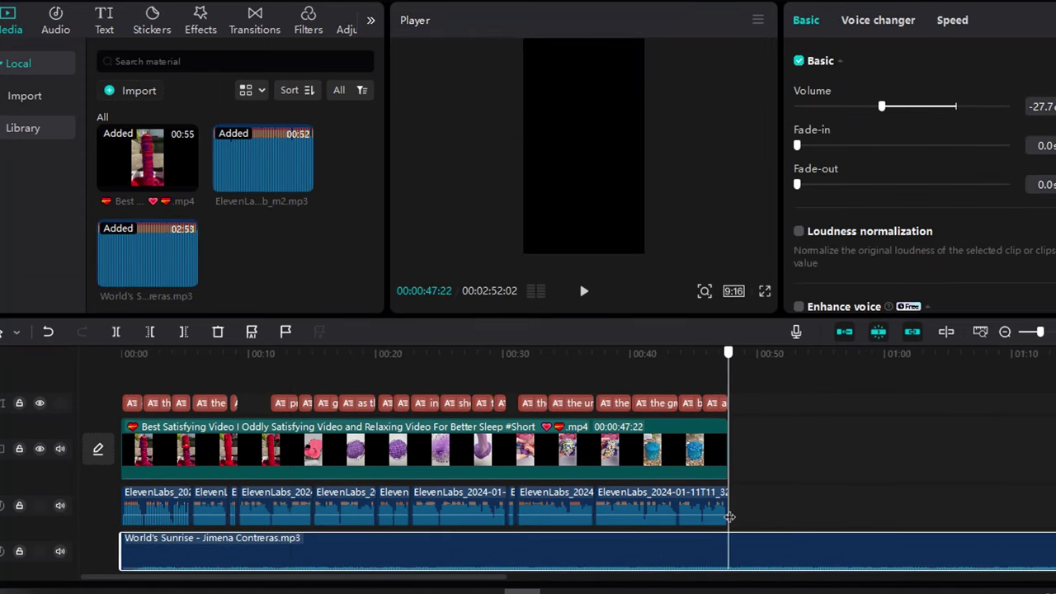
left_click(120, 335)
key("Delete")
- Select all captions on the timeline and reduce their font size
left_click_drag(518, 363, 386, 381)
left_click_drag(351, 425, 124, 448)
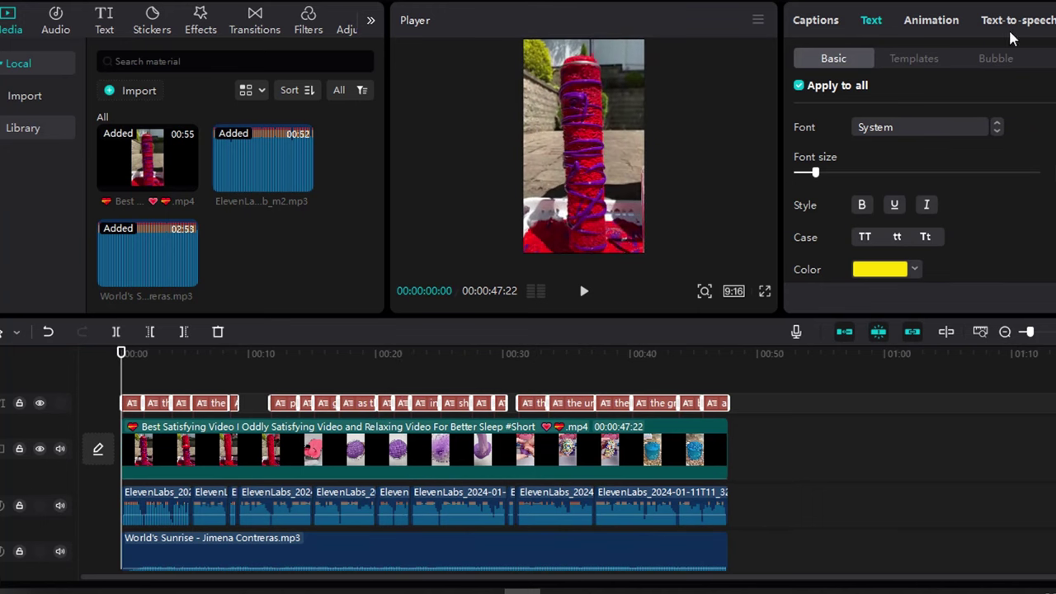
- Export the video as 0111 (1) in mp4 format at 1080P and 30fps with the HEVC codec
key("ctrl+e")
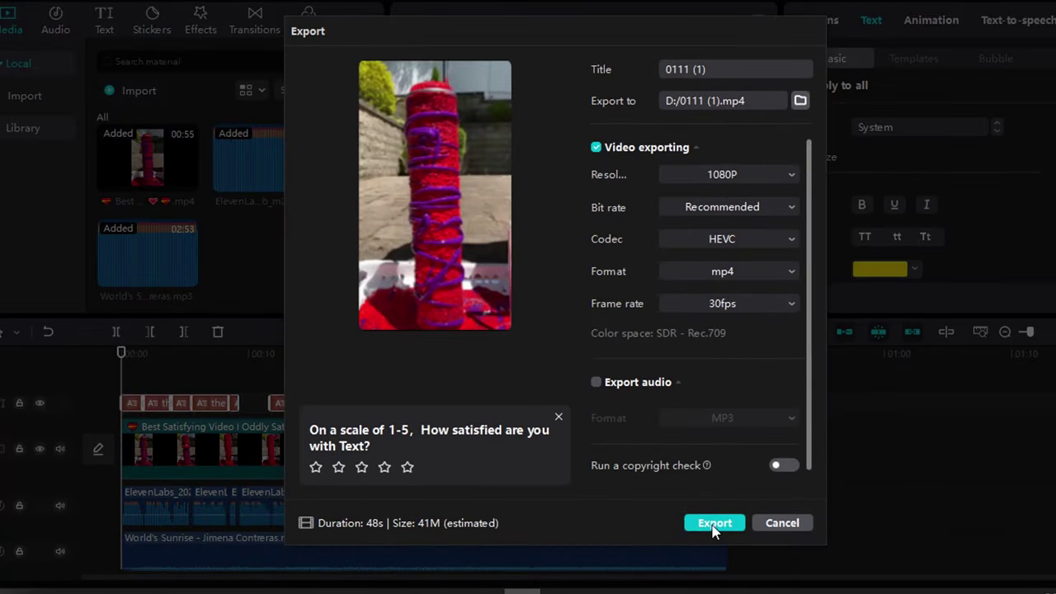
left_click(715, 523)
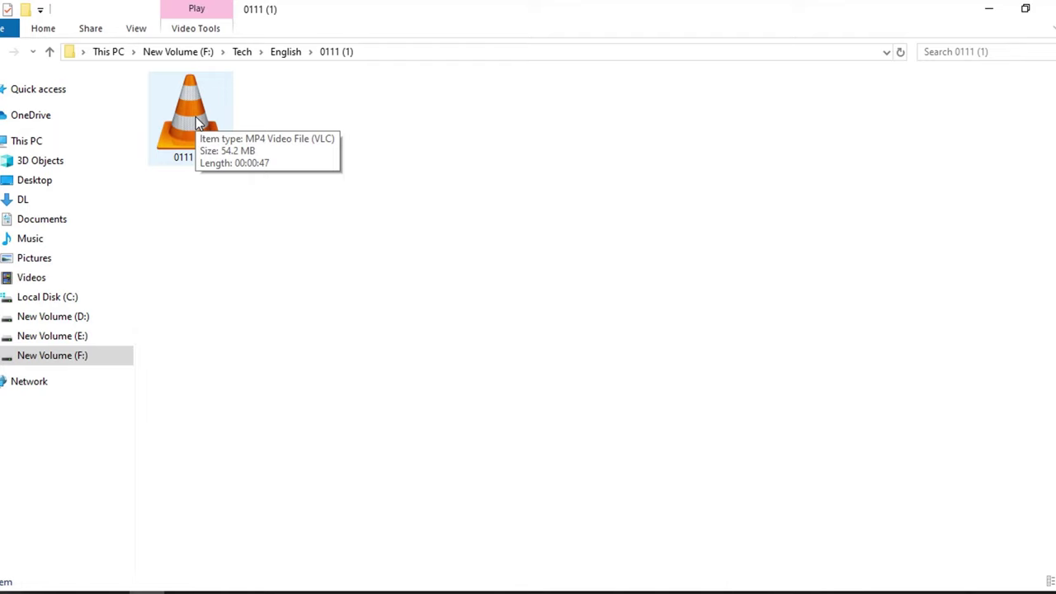
- Open the exported 0111 (1) video in VLC media player and watch it in full screen
left_click(195, 116)
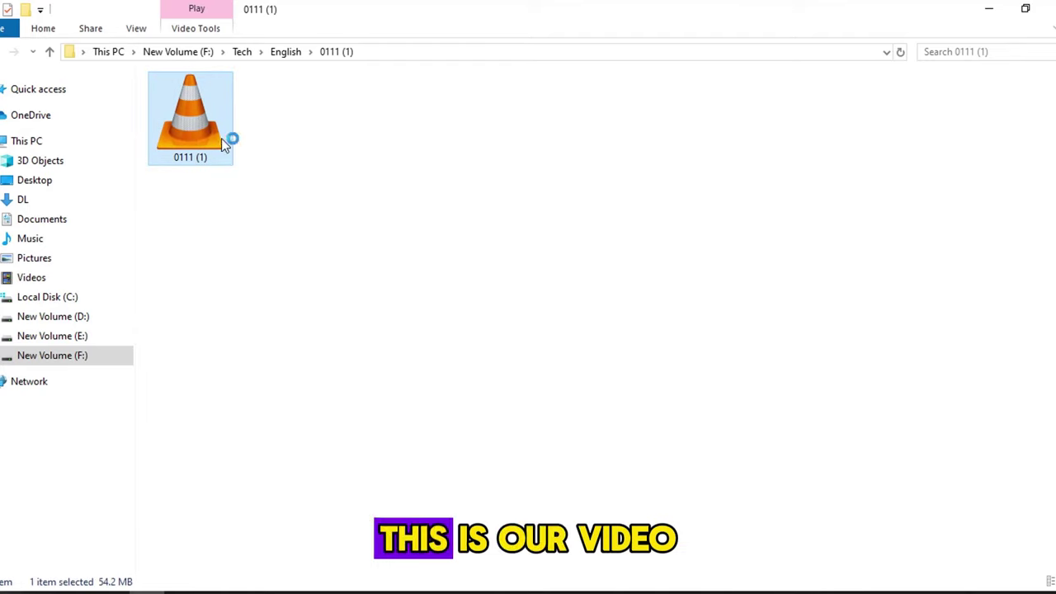
key("Return")
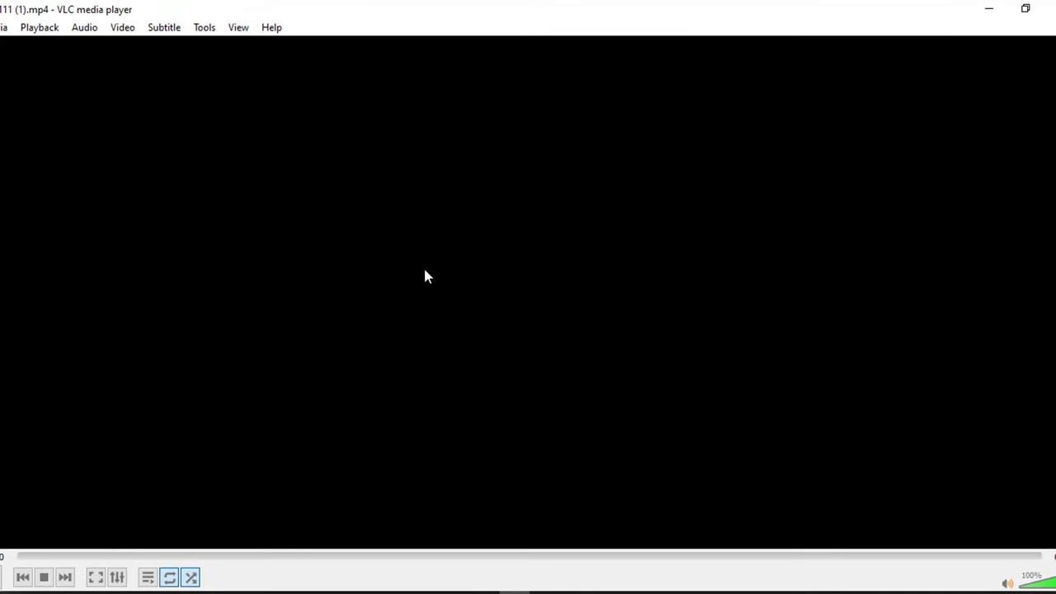
double_click(842, 422)
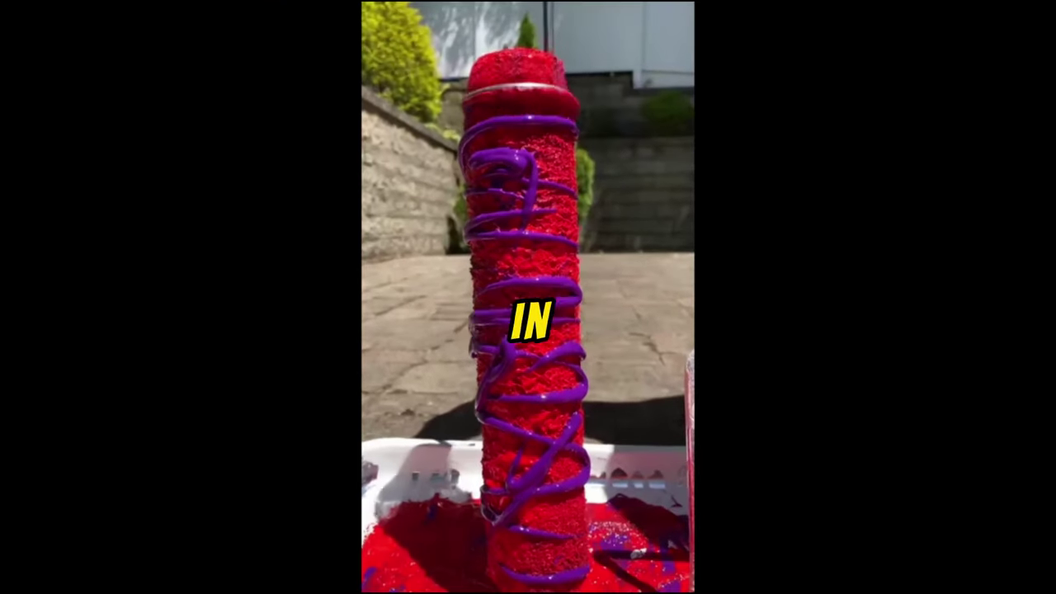